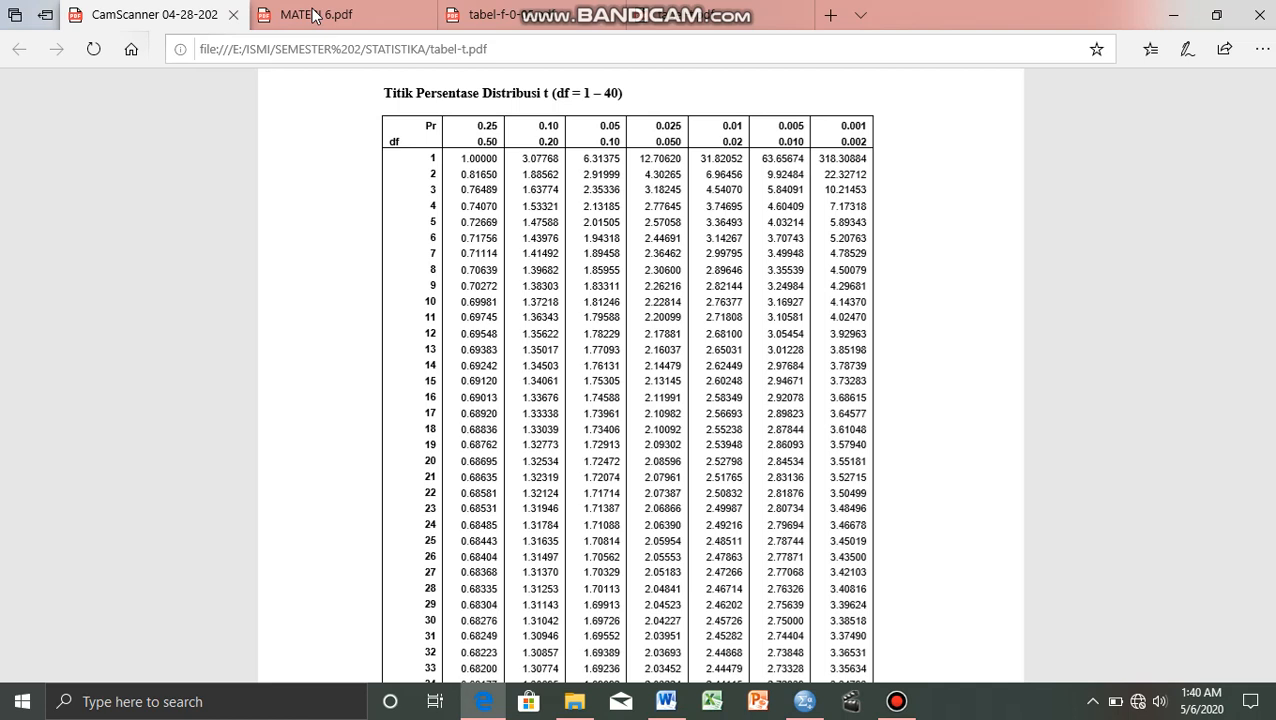
Review the handwritten regression notes and the variable and data input instructions in MATERI 6.pdf.
left_click(313, 14)
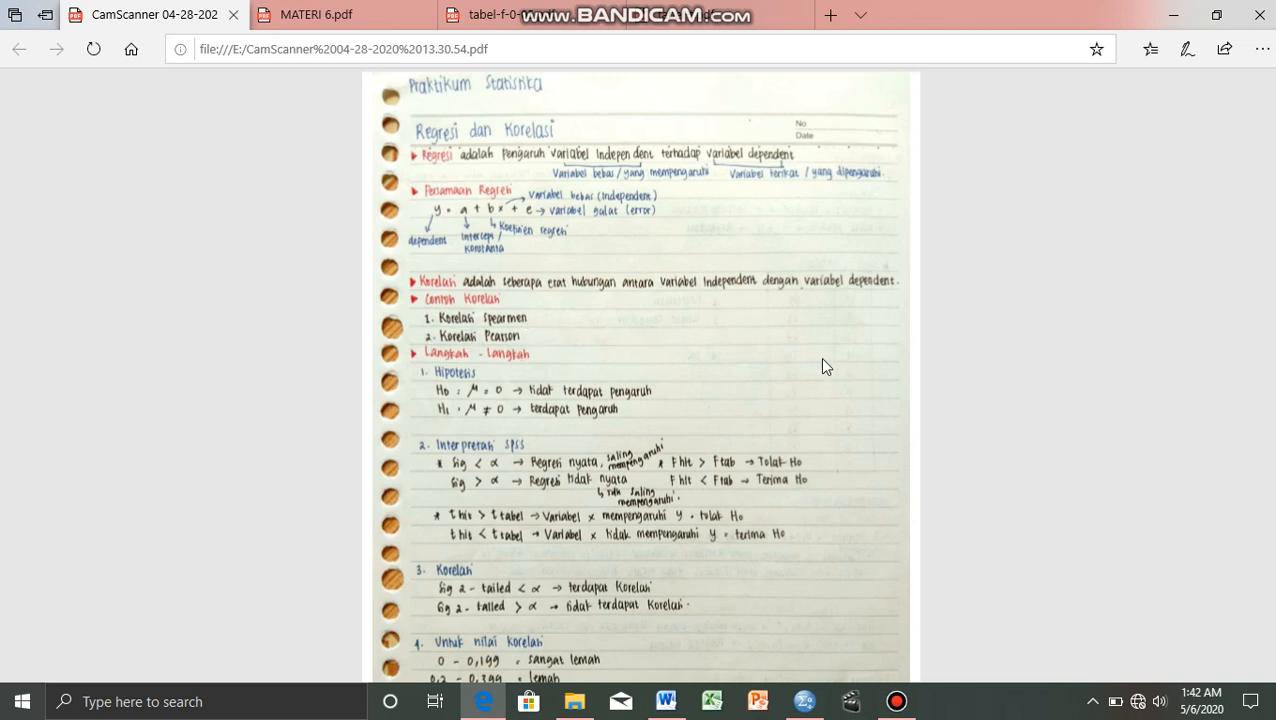
left_click(398, 13)
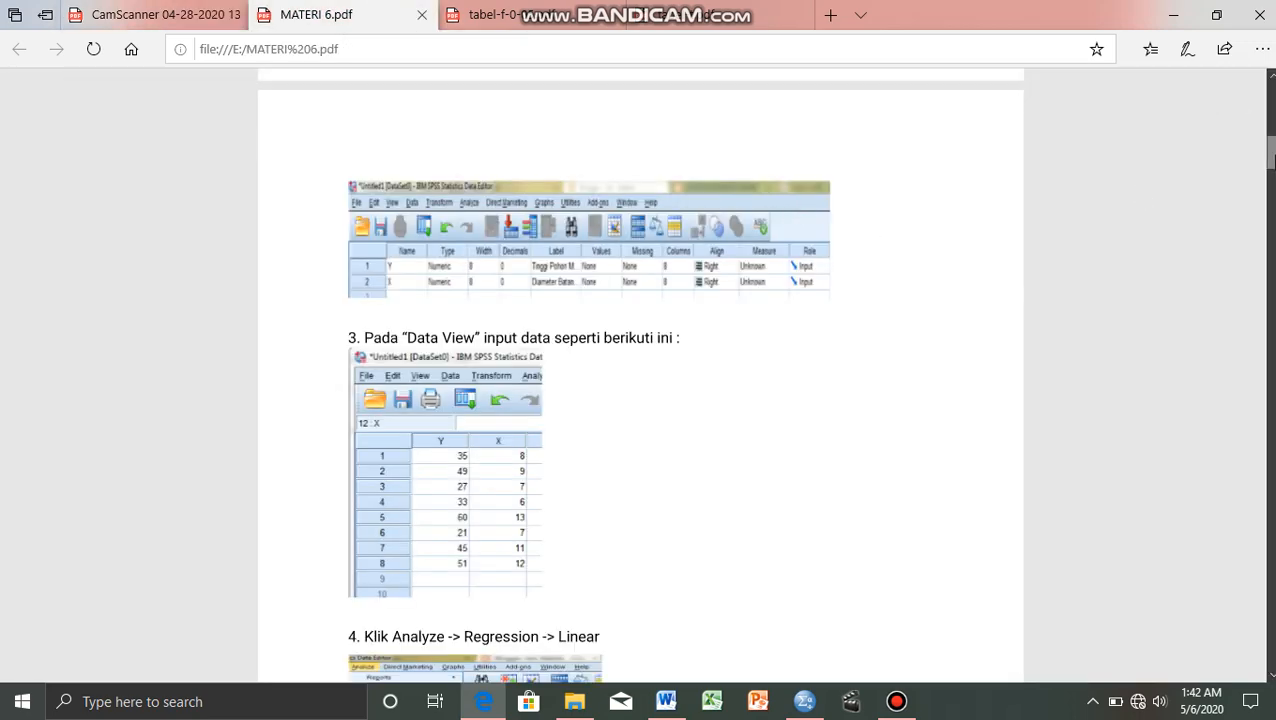
mouse_move(1268, 160)
left_mouse_down()
mouse_move(1268, 105)
mouse_move(1271, 161)
left_mouse_up()
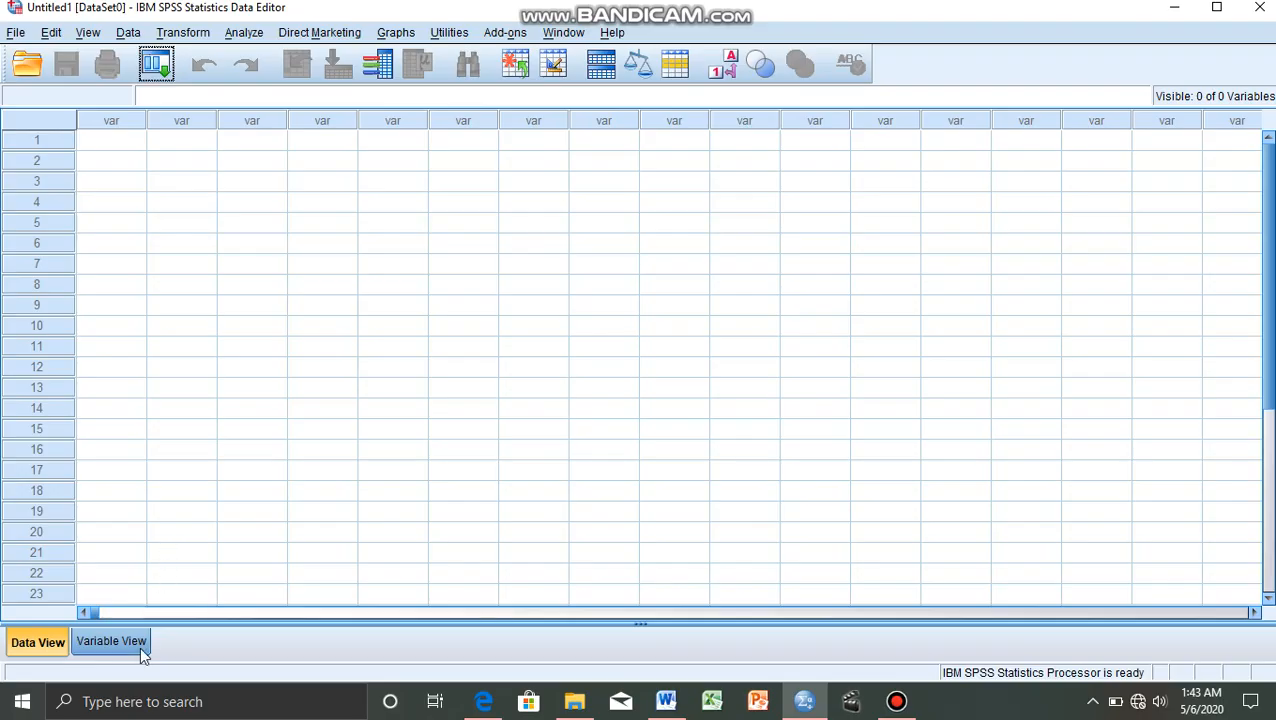
Define two numeric variables named Y and X in the variable definitions of the empty dataset.
left_click(140, 646)
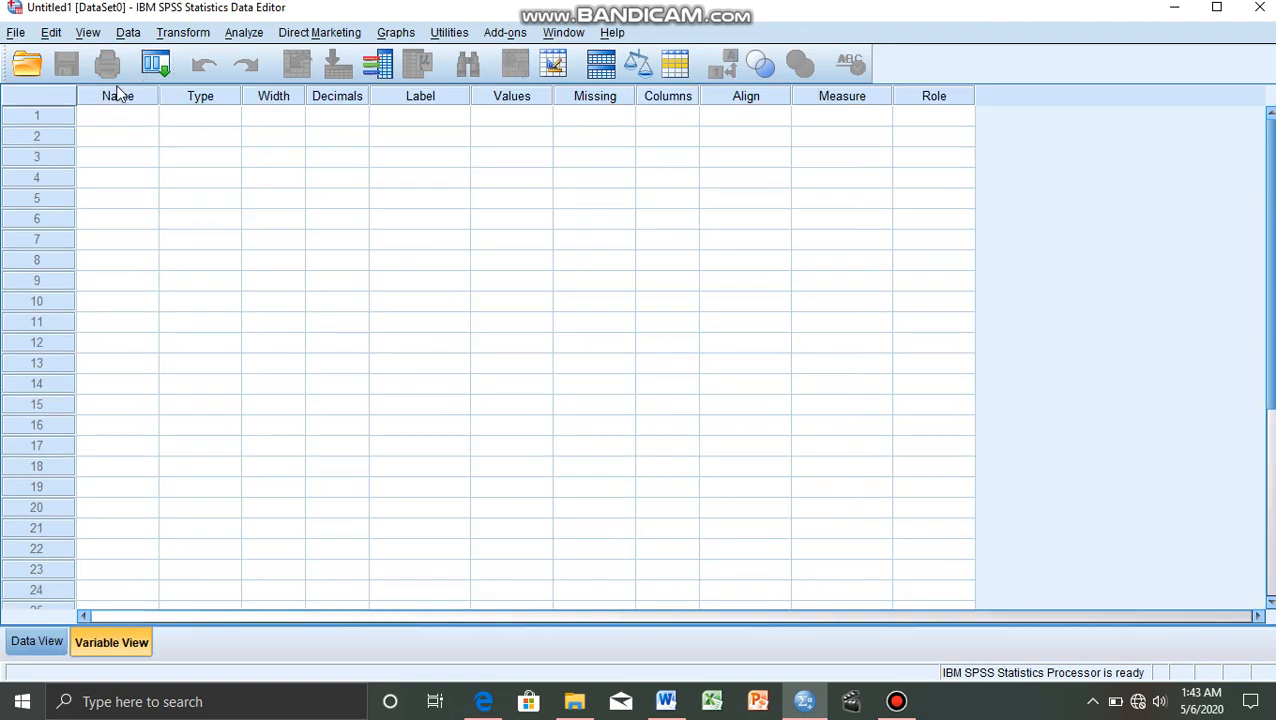
left_click(113, 118)
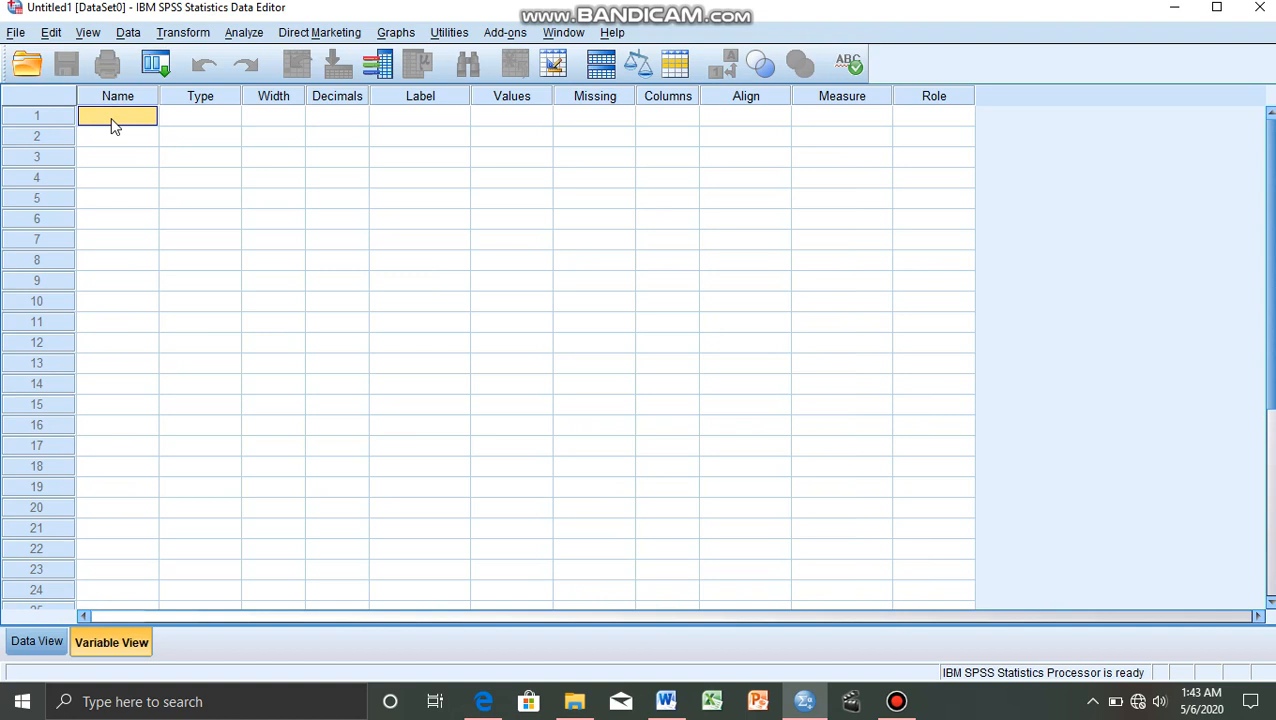
type("Y")
left_click(109, 131)
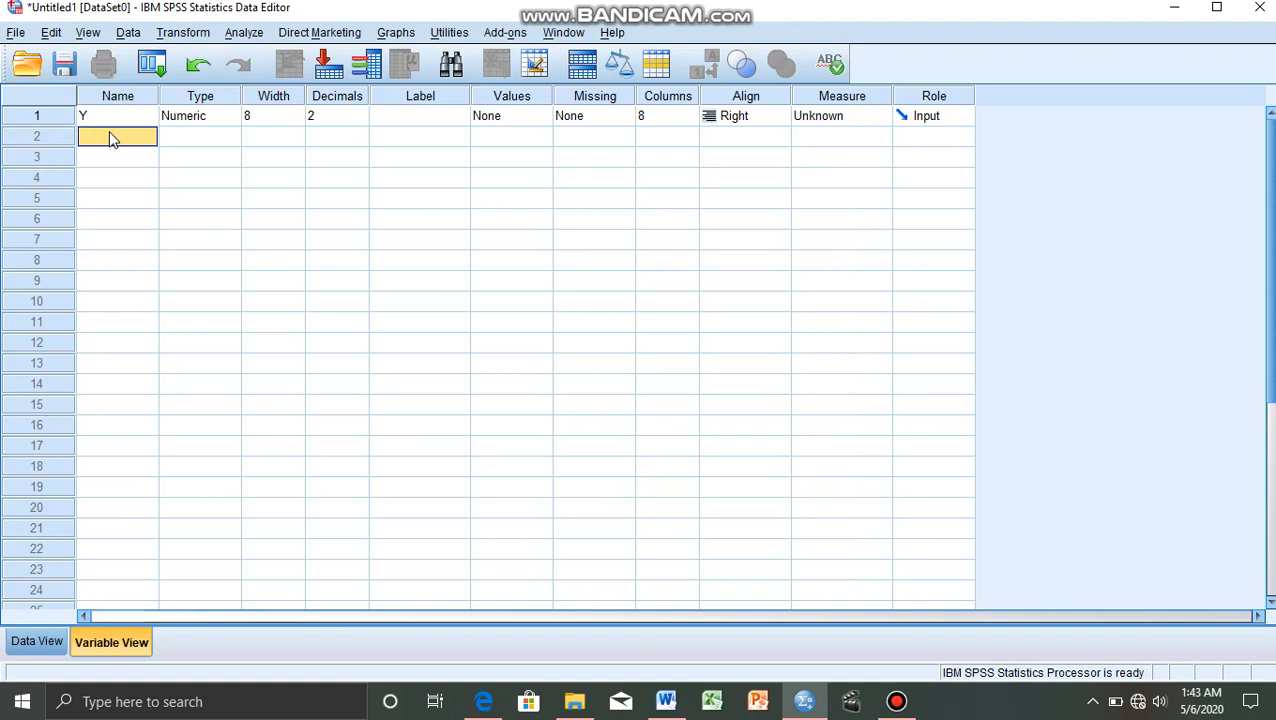
type("X")
left_click(166, 142)
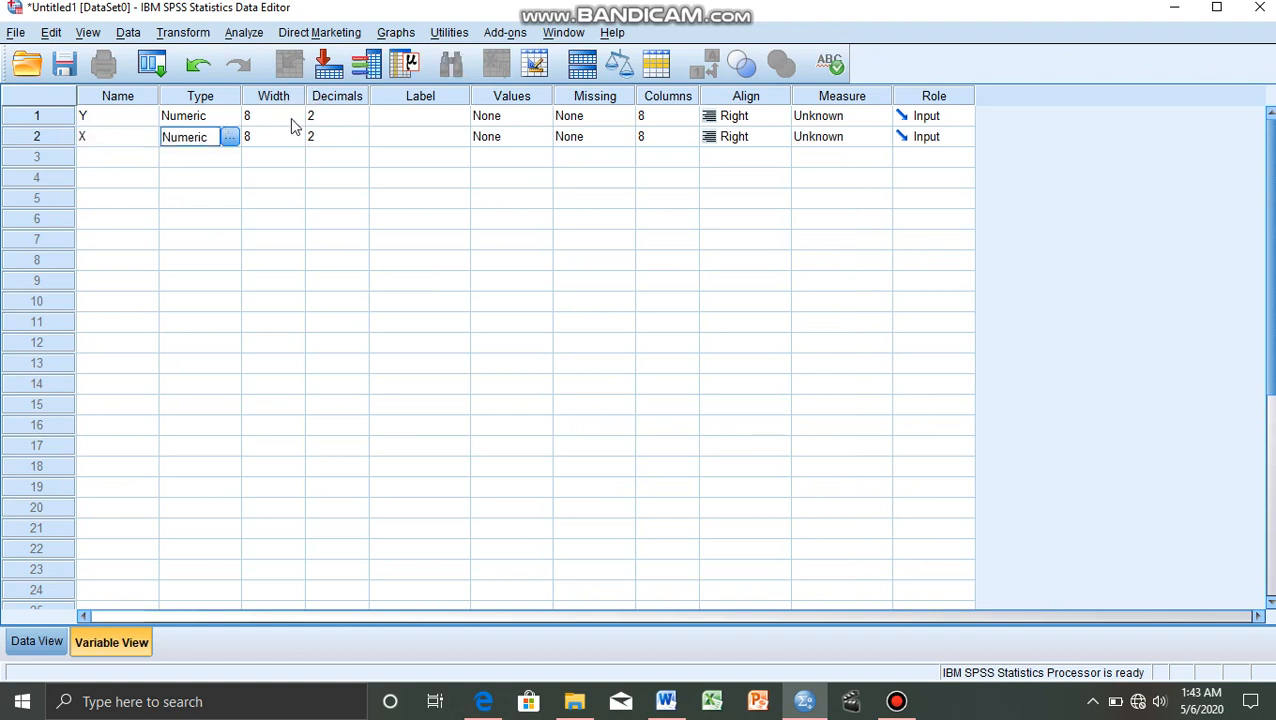
Set the decimals of both variables Y and X to 0.
left_click(349, 117)
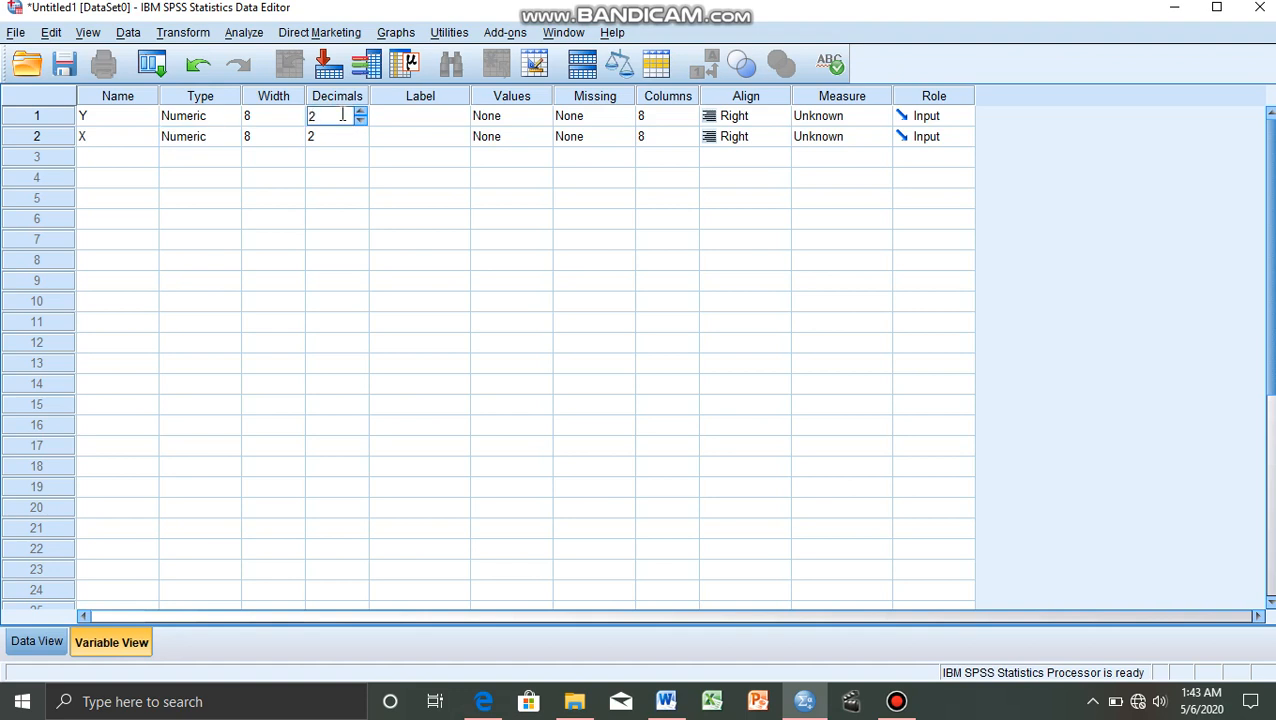
key("BackSpace")
type("0")
left_click(339, 136)
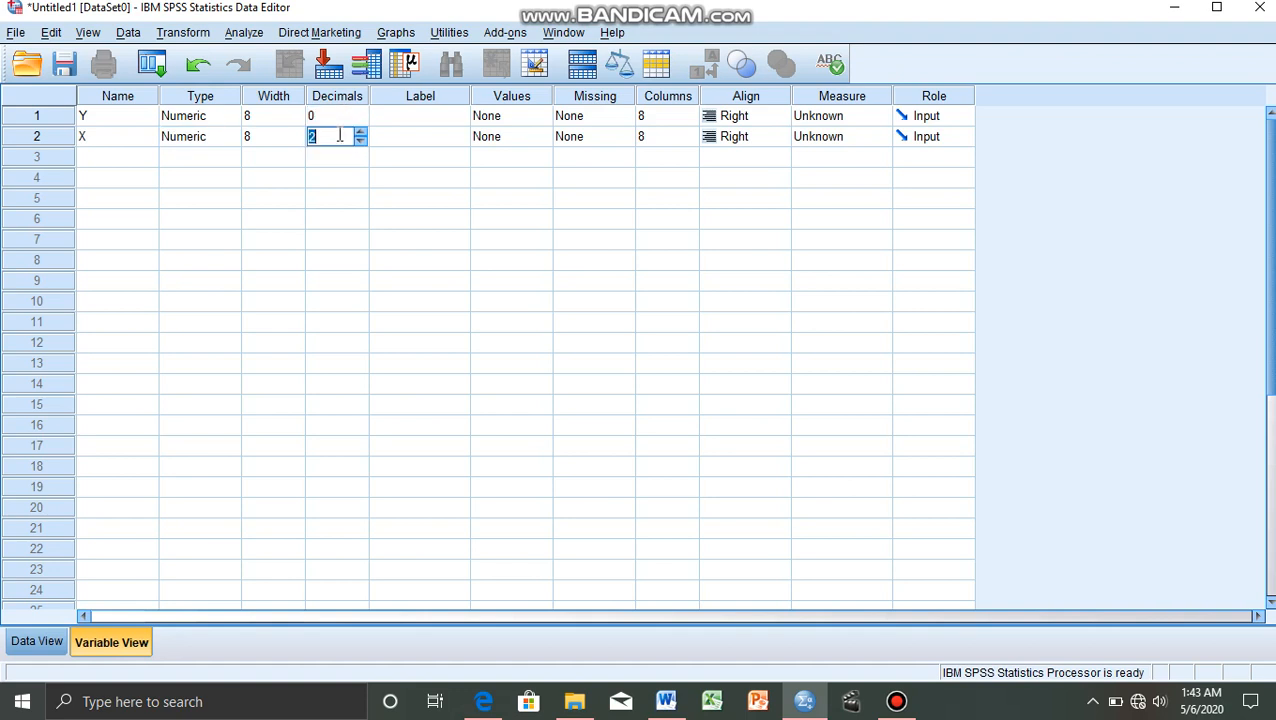
type("0")
Label variable Y as "Tinggi Pohon" and variable X as "Diameter Pohon".
left_click(427, 118)
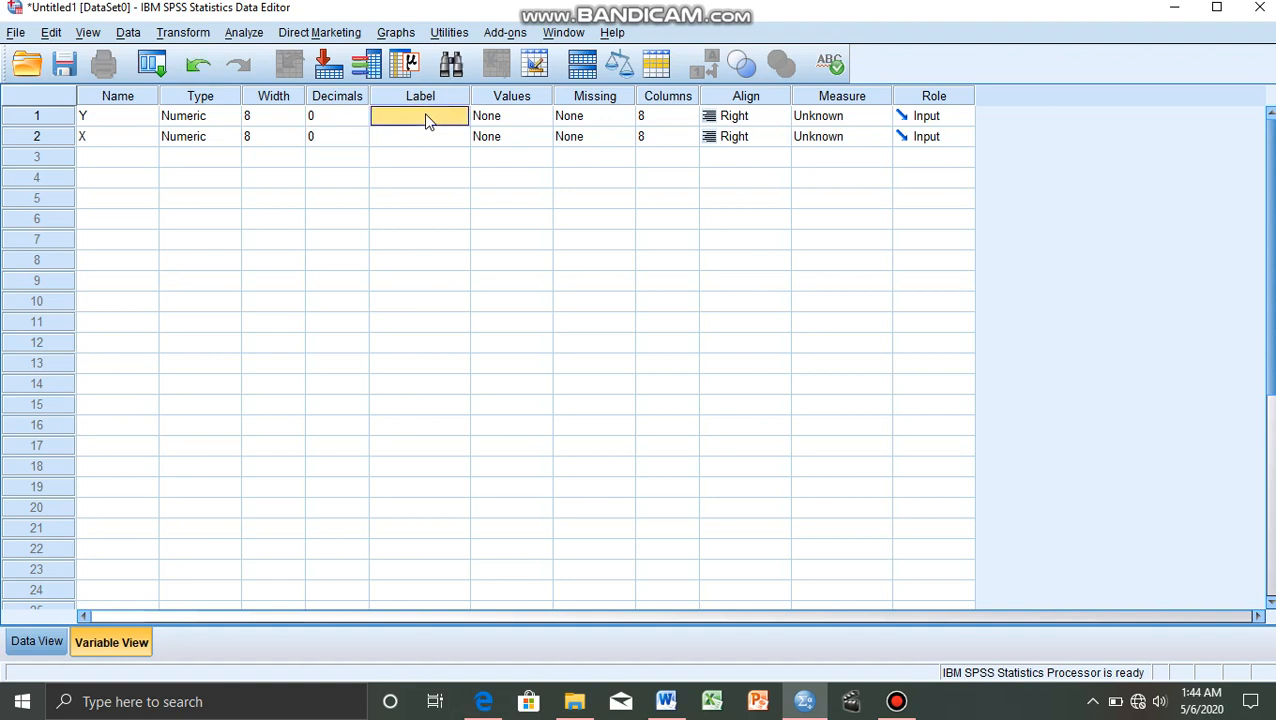
type("Tinggi Pohon")
left_click(422, 138)
type("Dia")
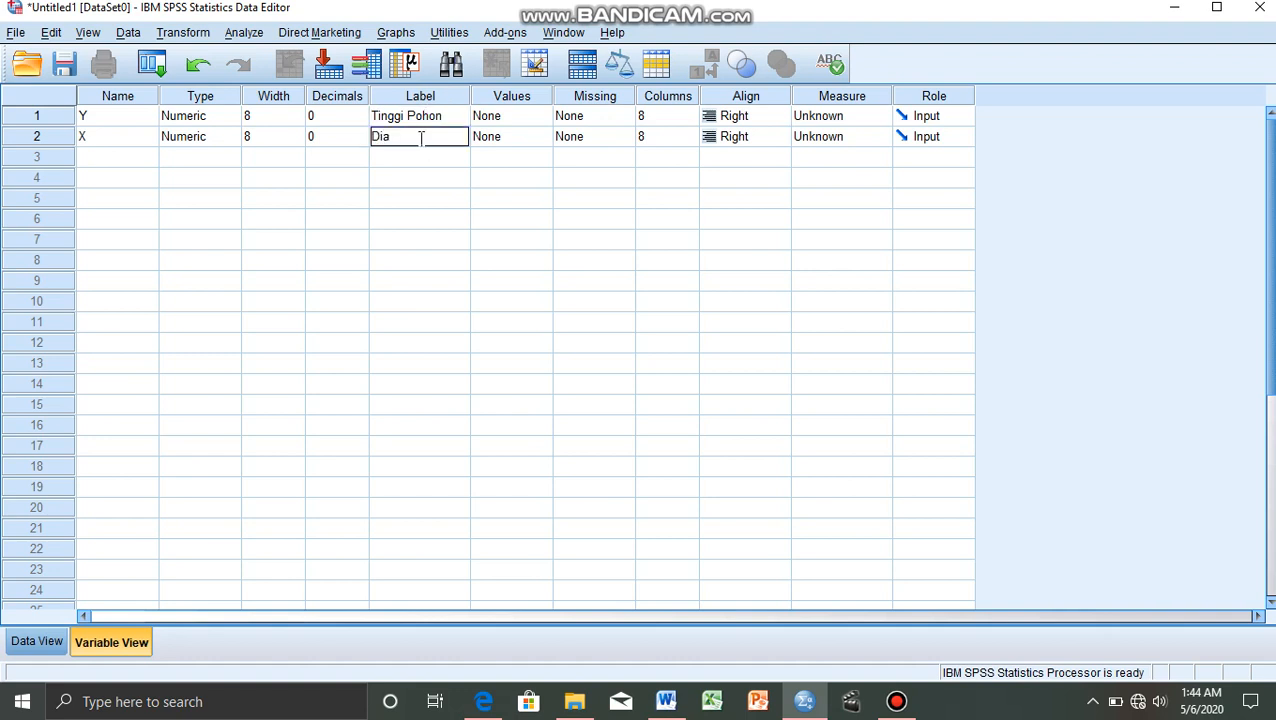
type("meter Pohon")
left_click(735, 120)
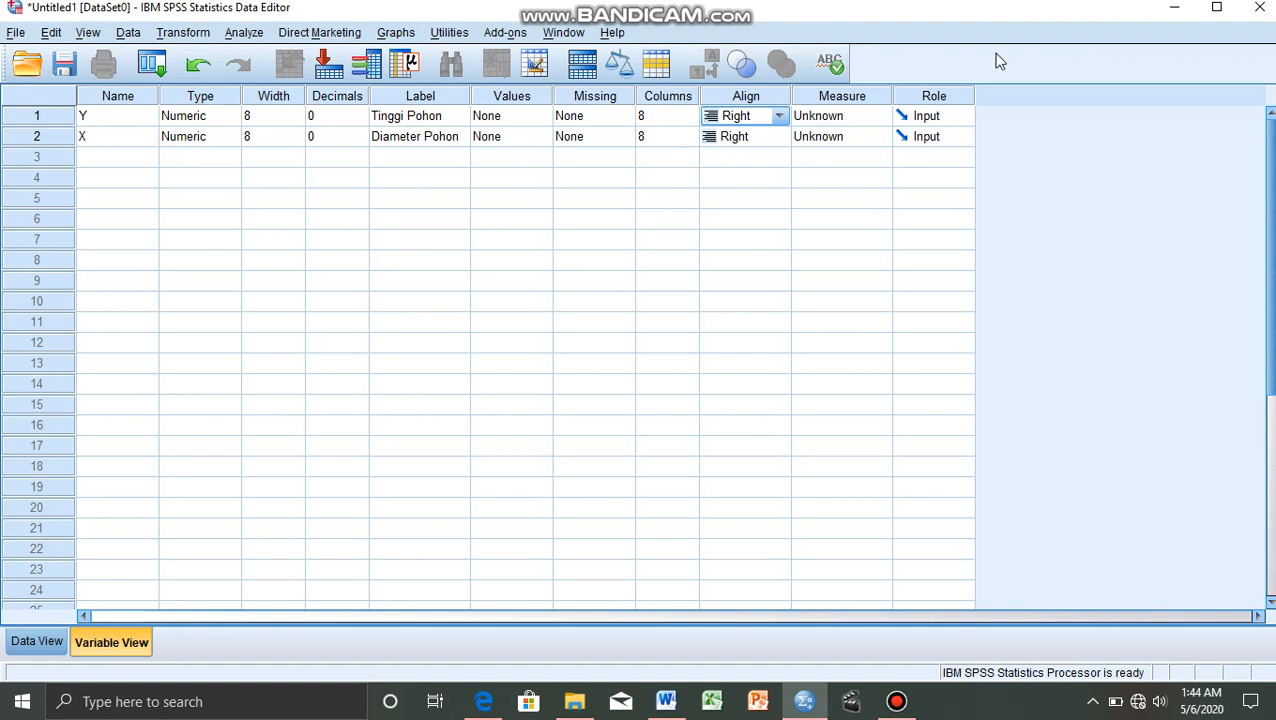
Set the measurement level of both variables Y and X to Scale.
left_click(843, 120)
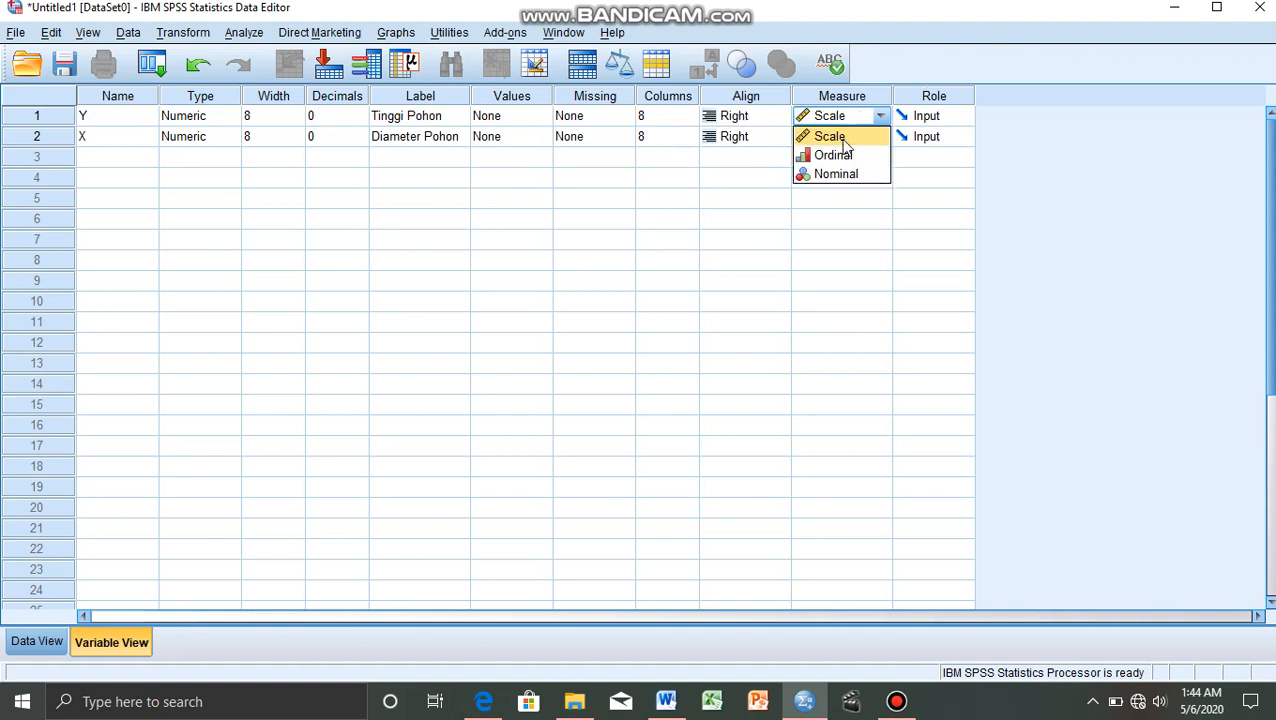
left_click(843, 141)
left_click(843, 145)
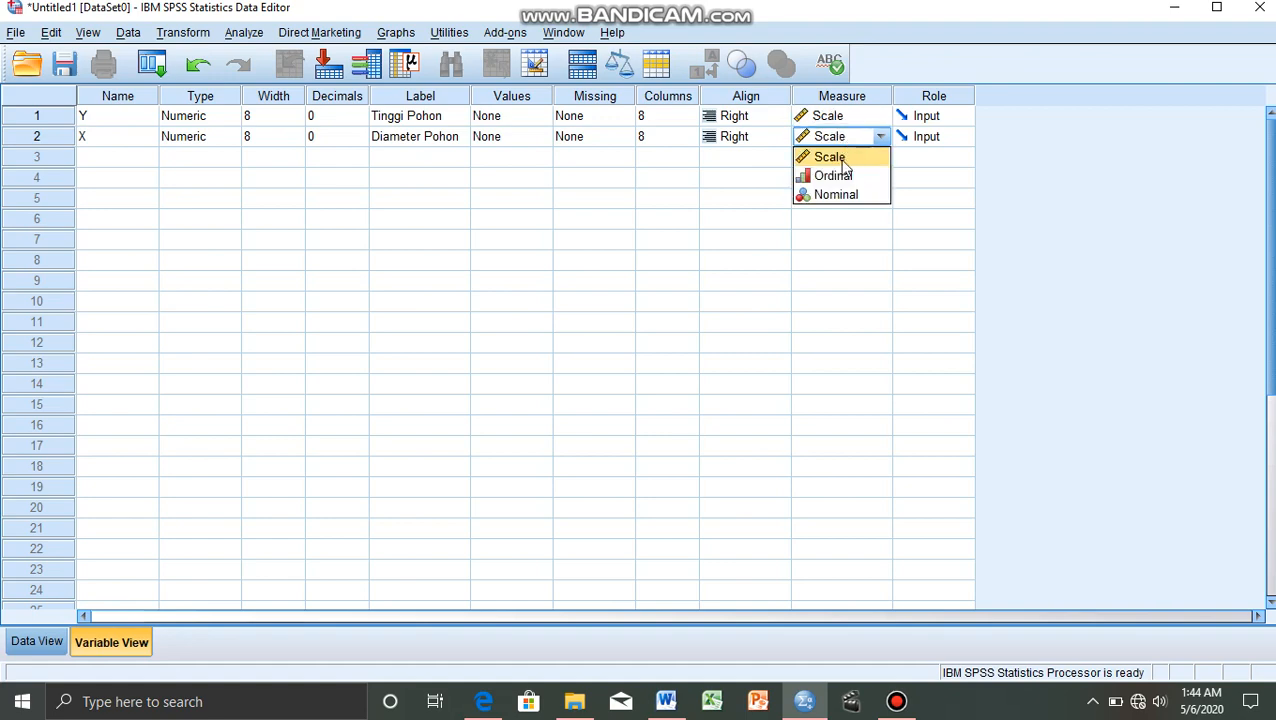
left_click(843, 160)
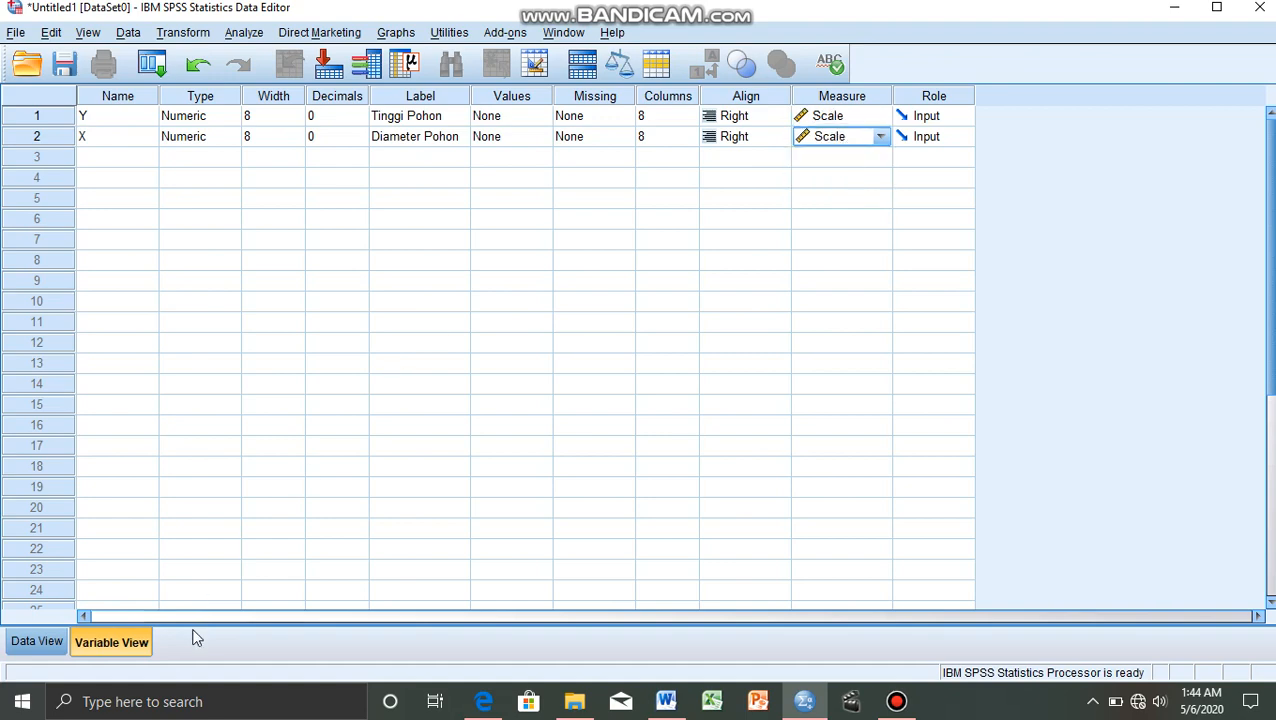
Enter the Y data in rows 1 to 8 of the data sheet: 35, 49, 27, 33, 60, 21, 45, 51.
left_click(38, 644)
left_click(117, 141)
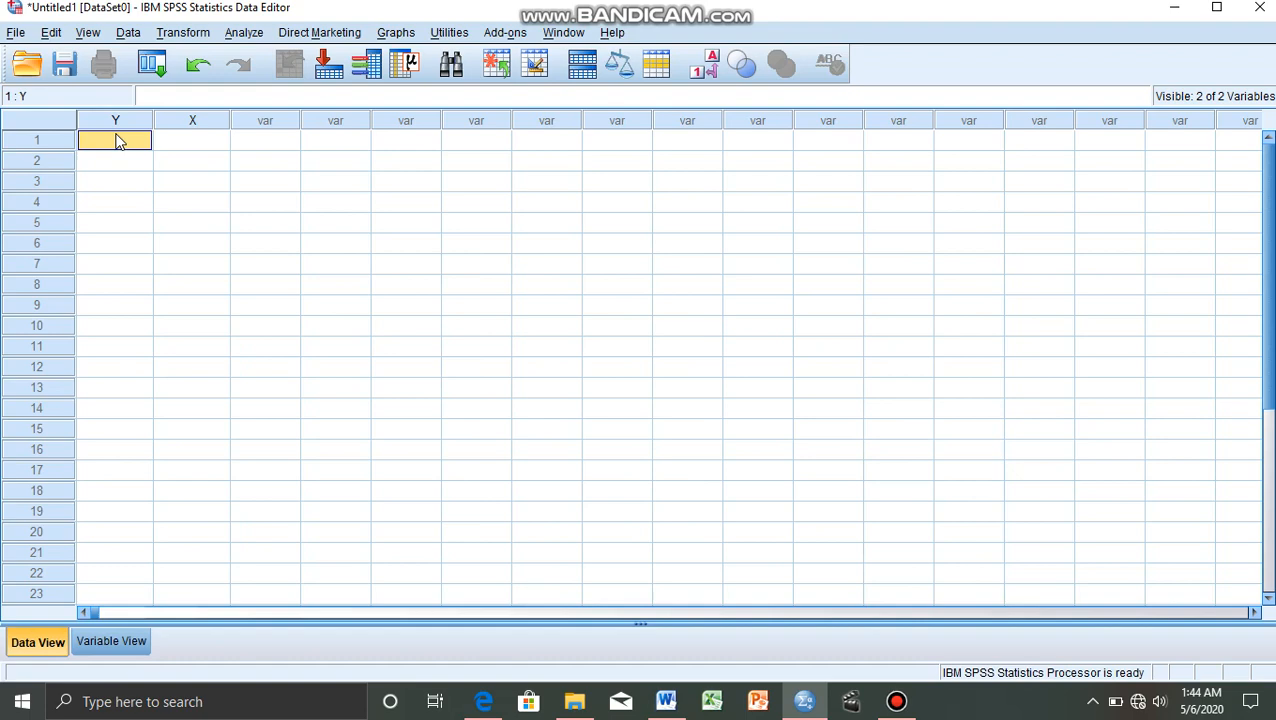
type("35")
key("Return")
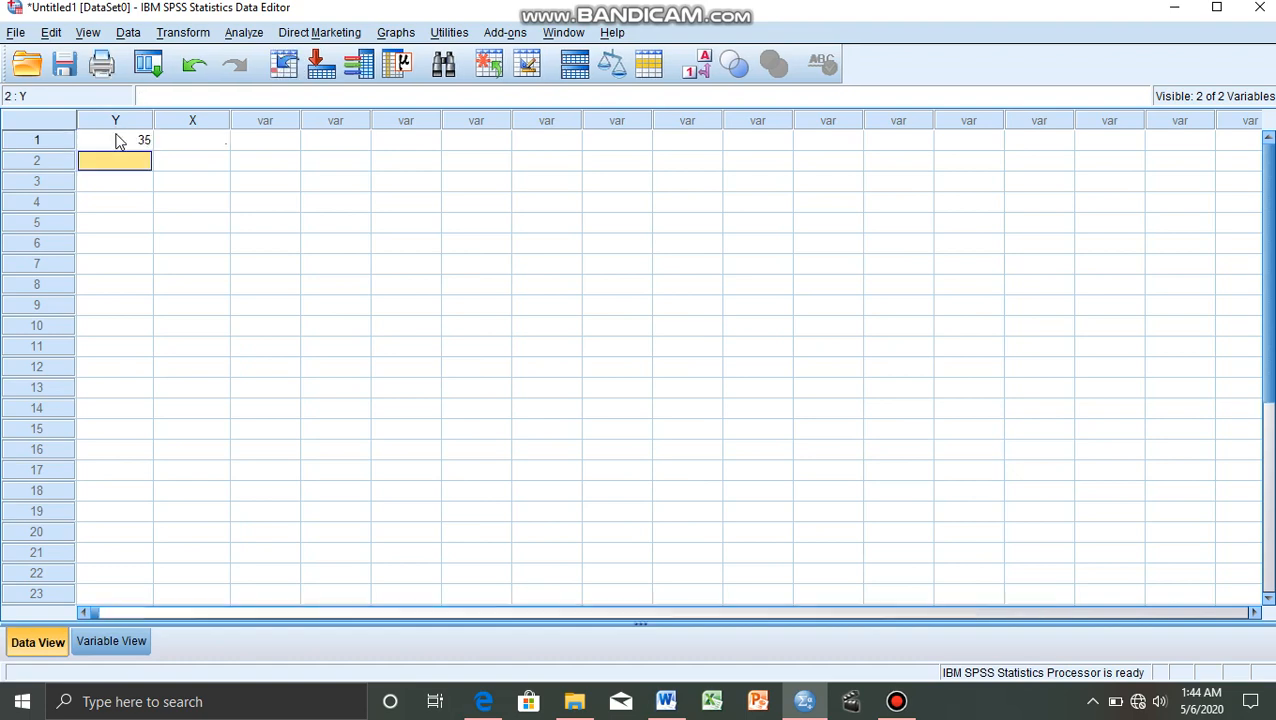
type("49")
key("Return")
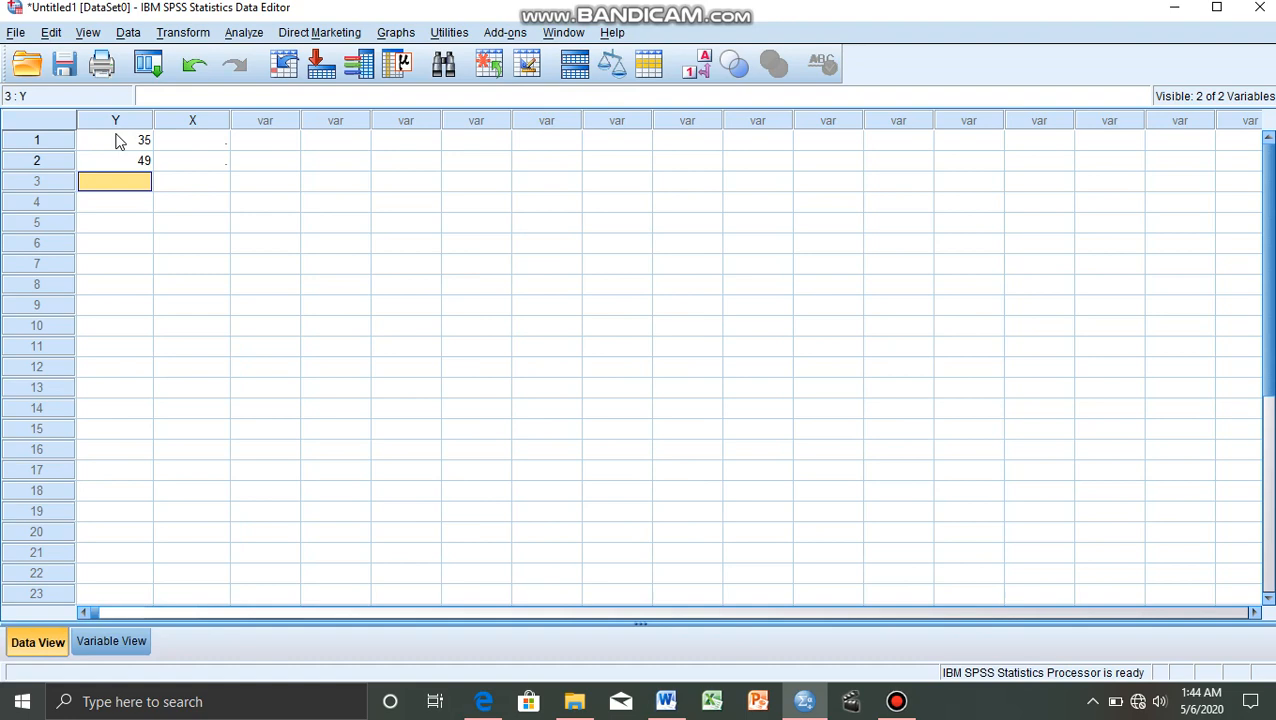
type("27")
key("Return")
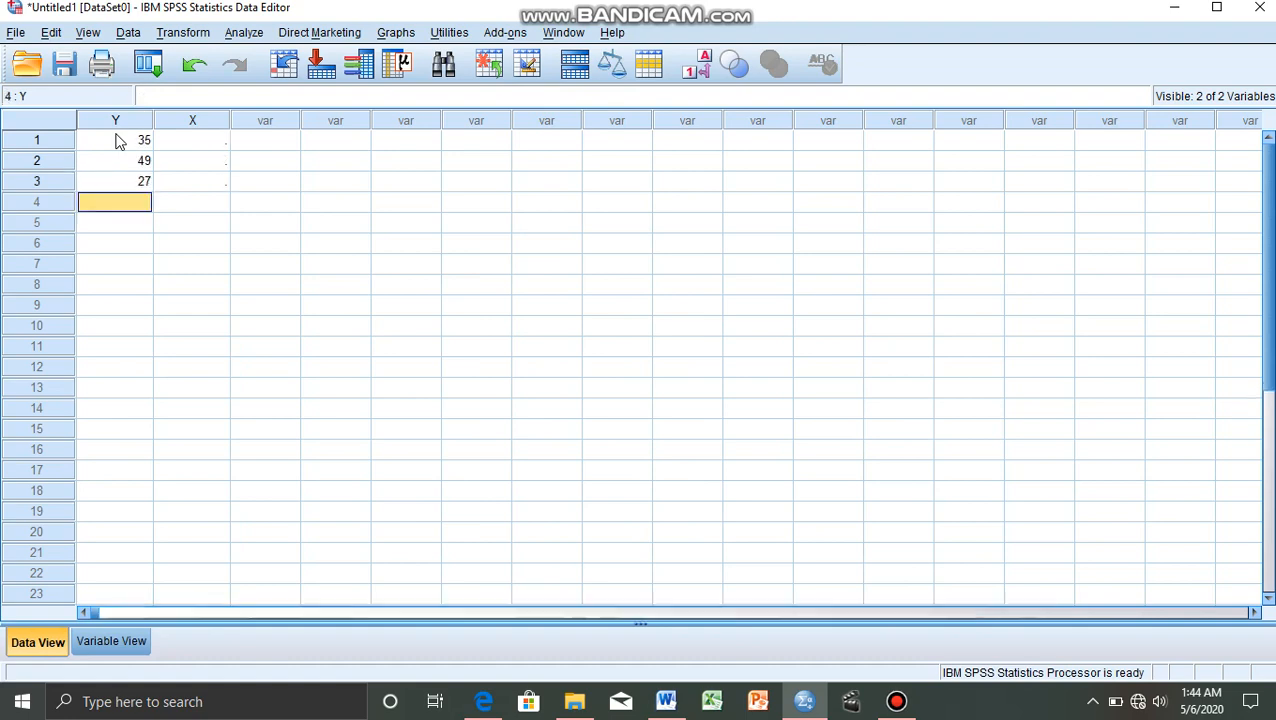
type("33")
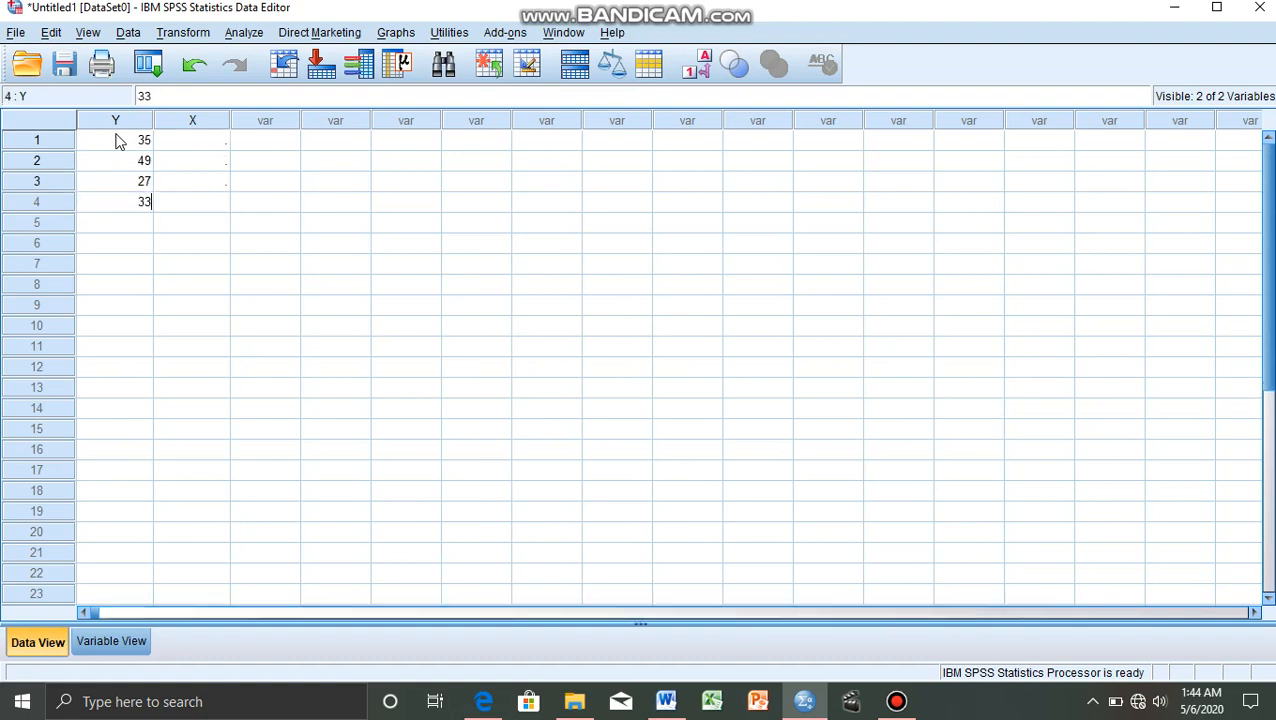
key("Return")
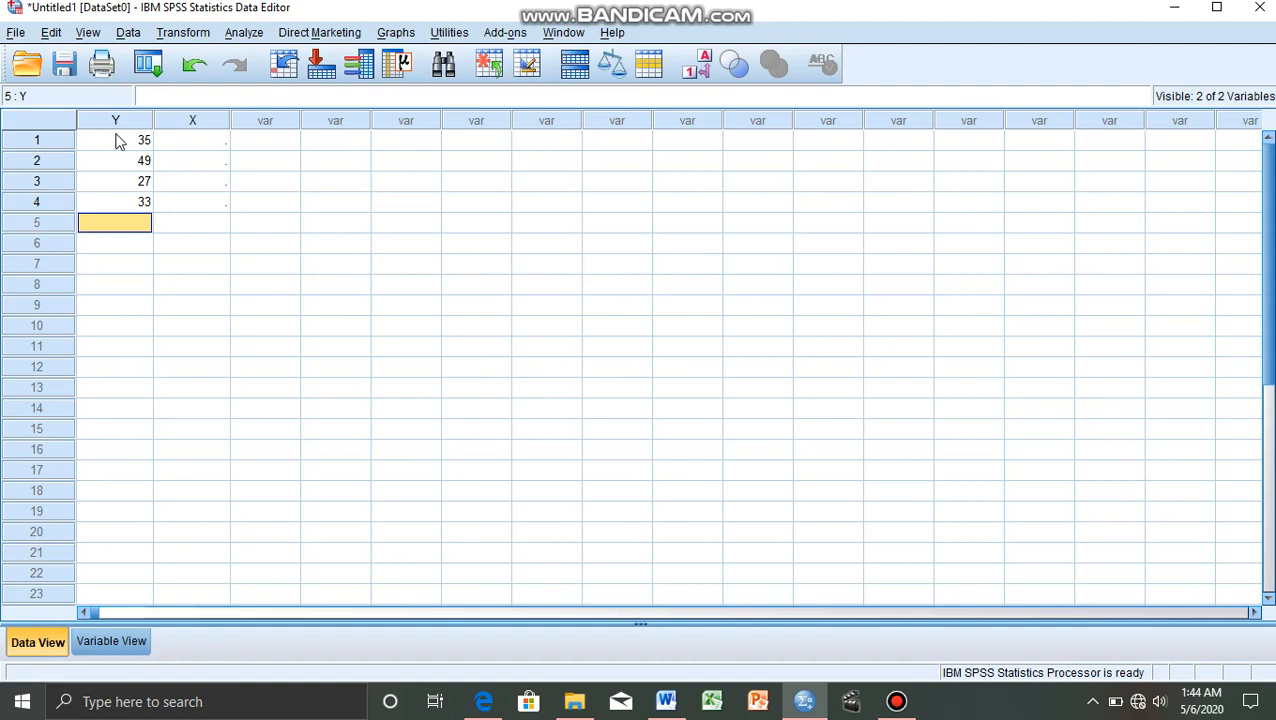
type("60")
key("Return")
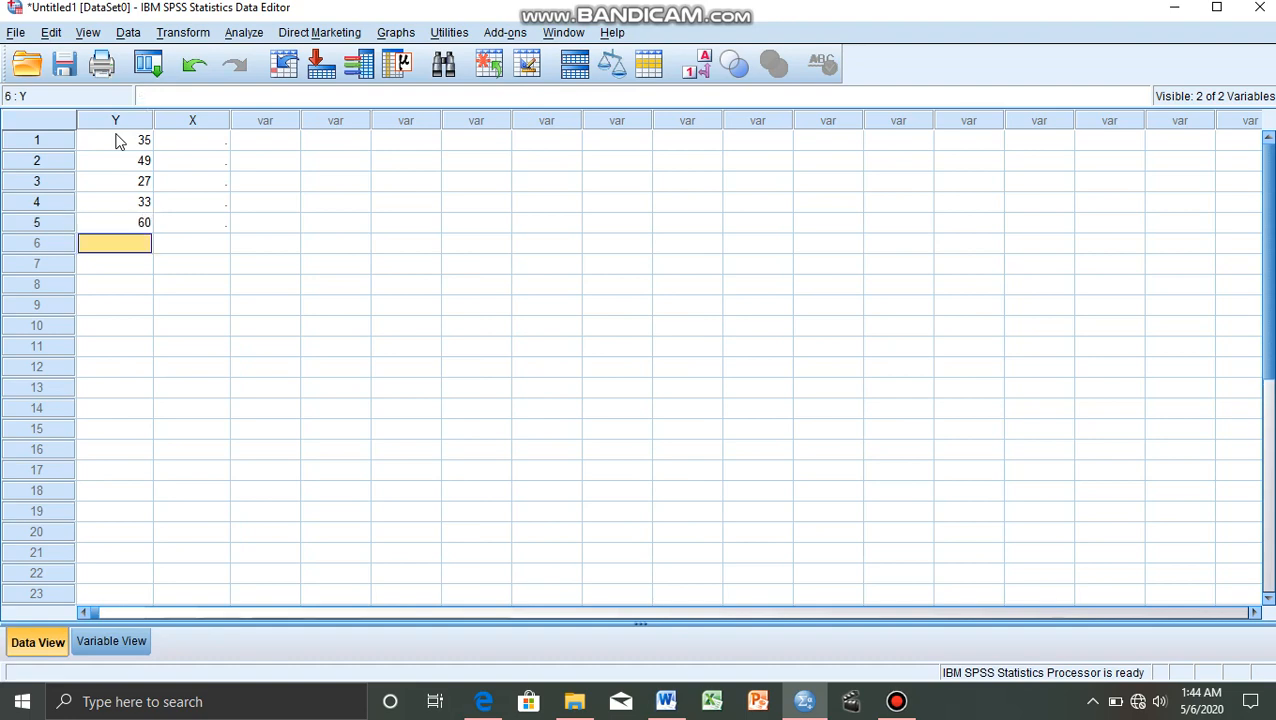
type("21")
key("Return")
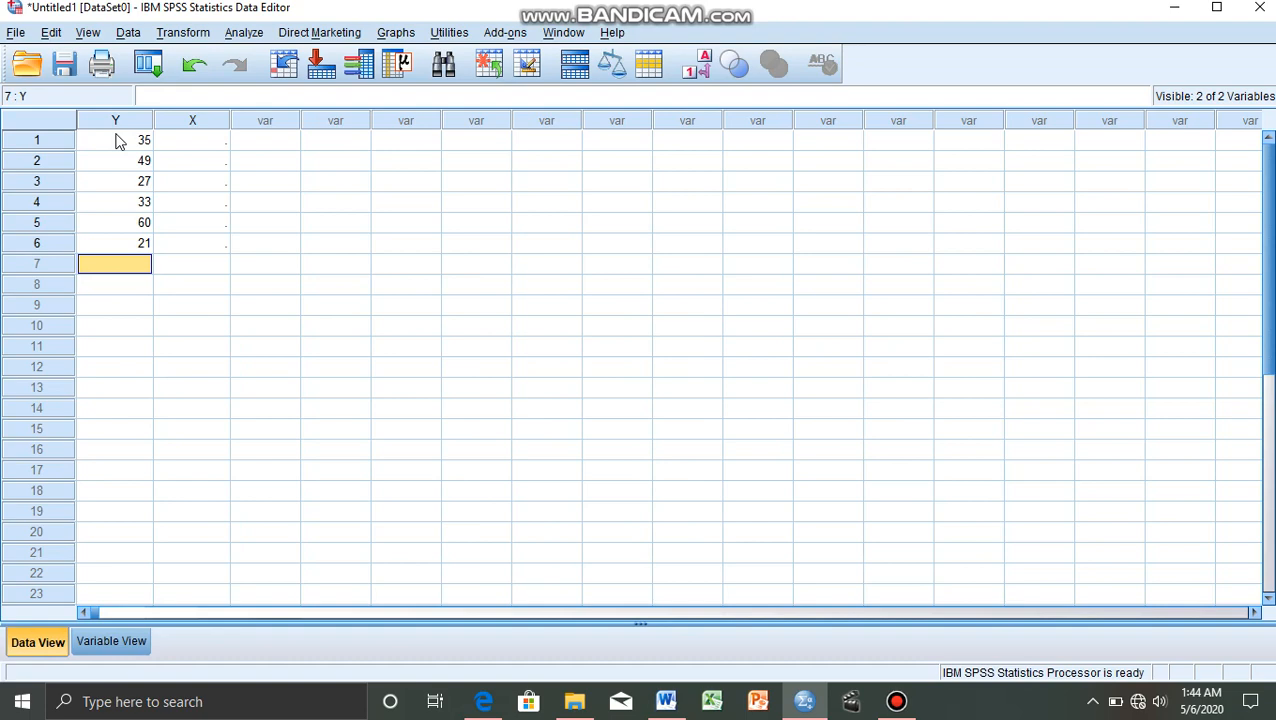
type("45")
key("Return")
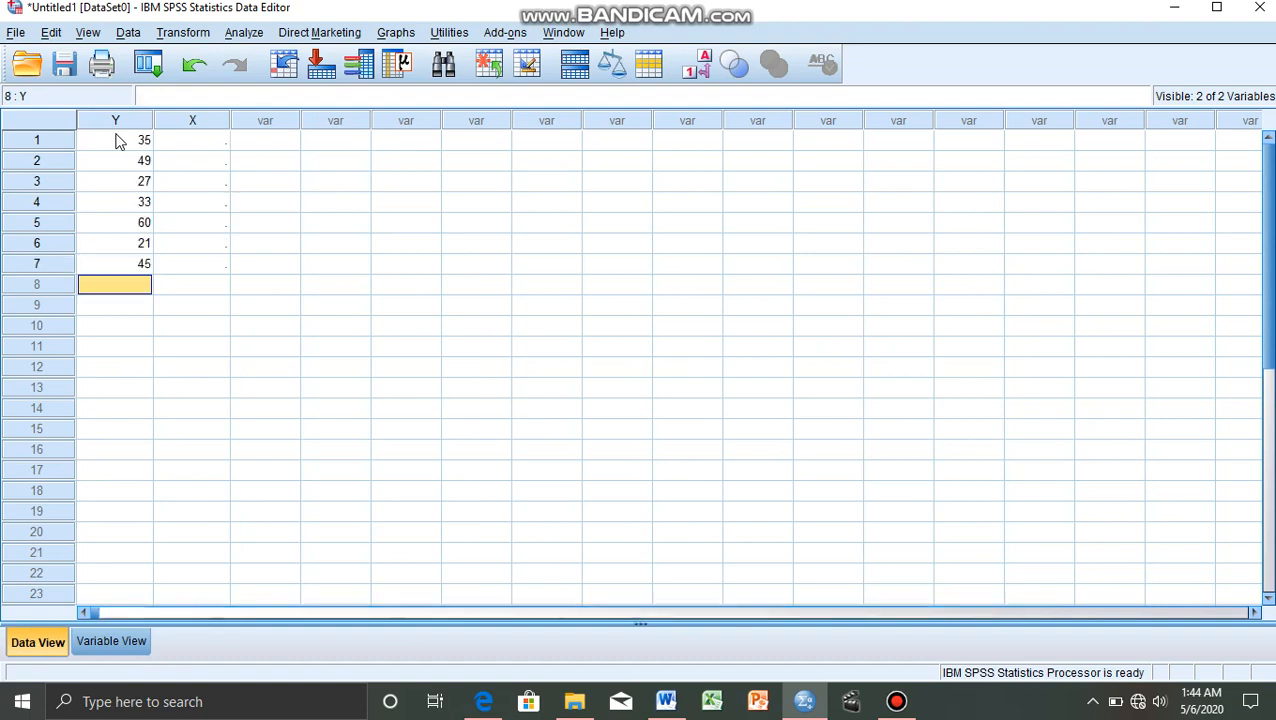
type("51")
key("Return")
Enter the X data in rows 1 to 8: 8, 9, 7, 6, 13, 7, 11, 12.
key("Tab")
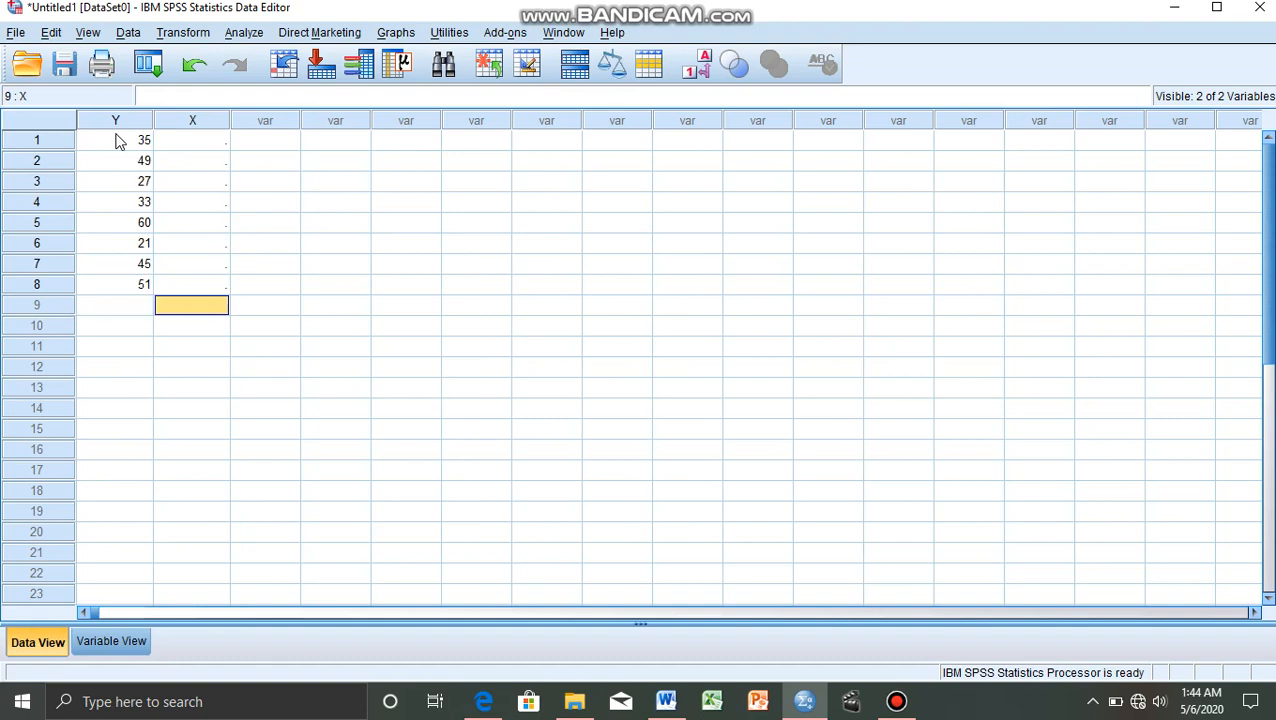
key("Up")
key("Up")
key("Up")
key("Up")
key("Up")
key("Up")
key("Up")
key("Up")
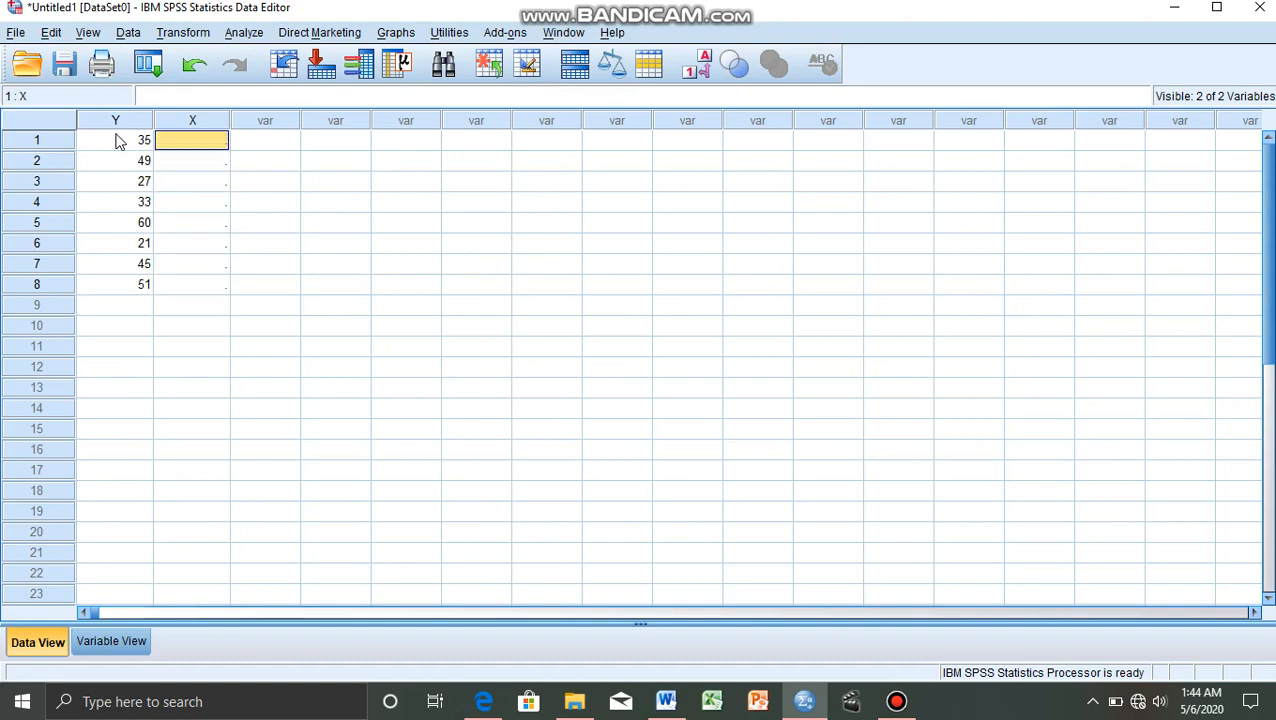
type("8")
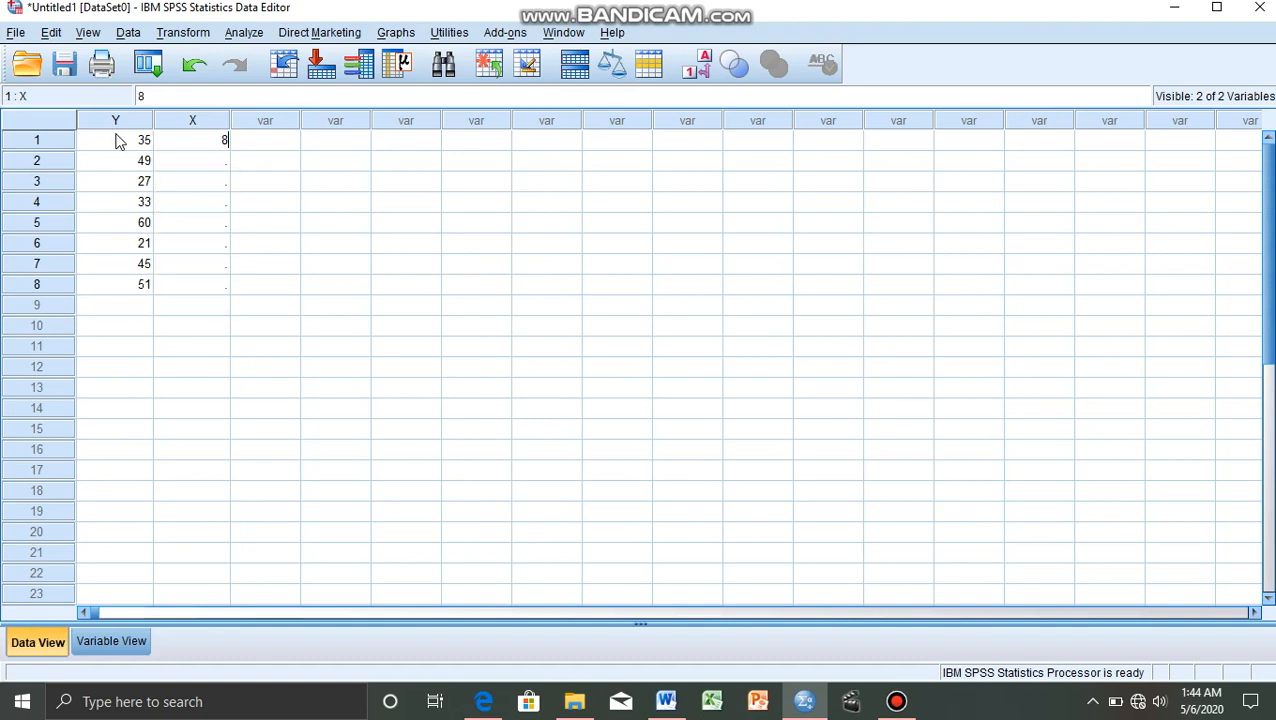
key("Return")
type("9")
key("Return")
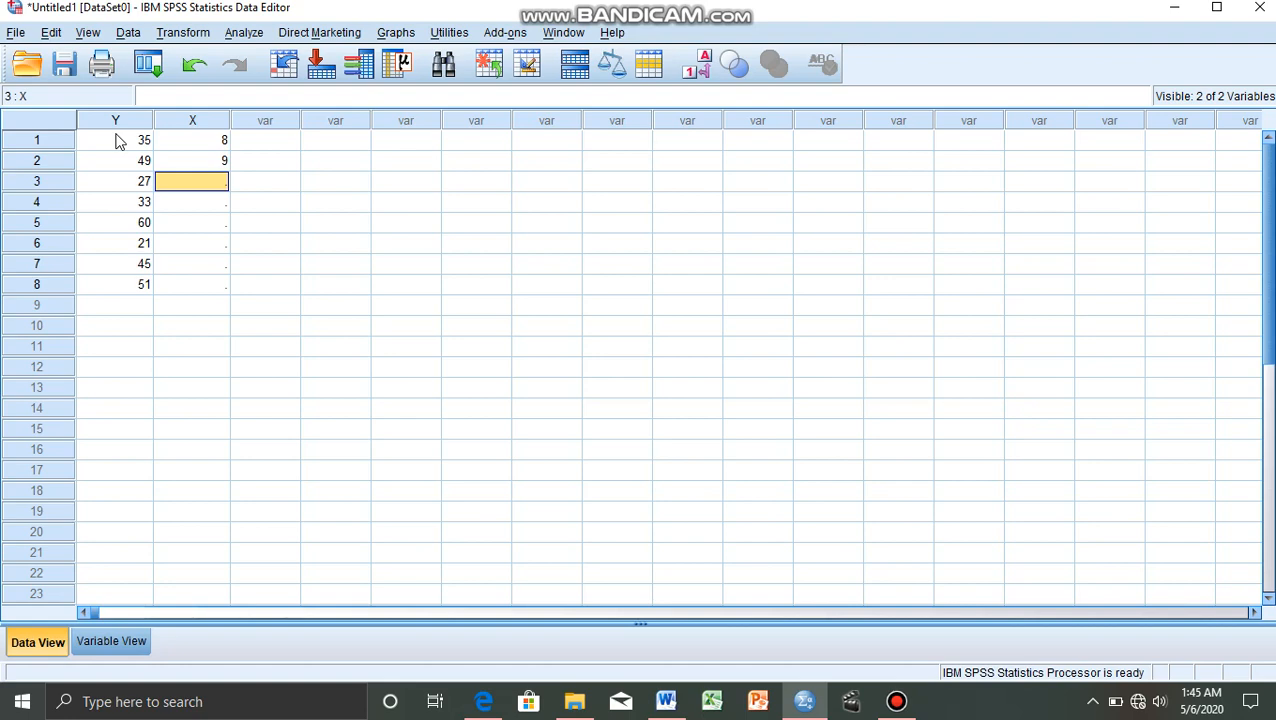
type("7")
key("Return")
type("6")
key("Return")
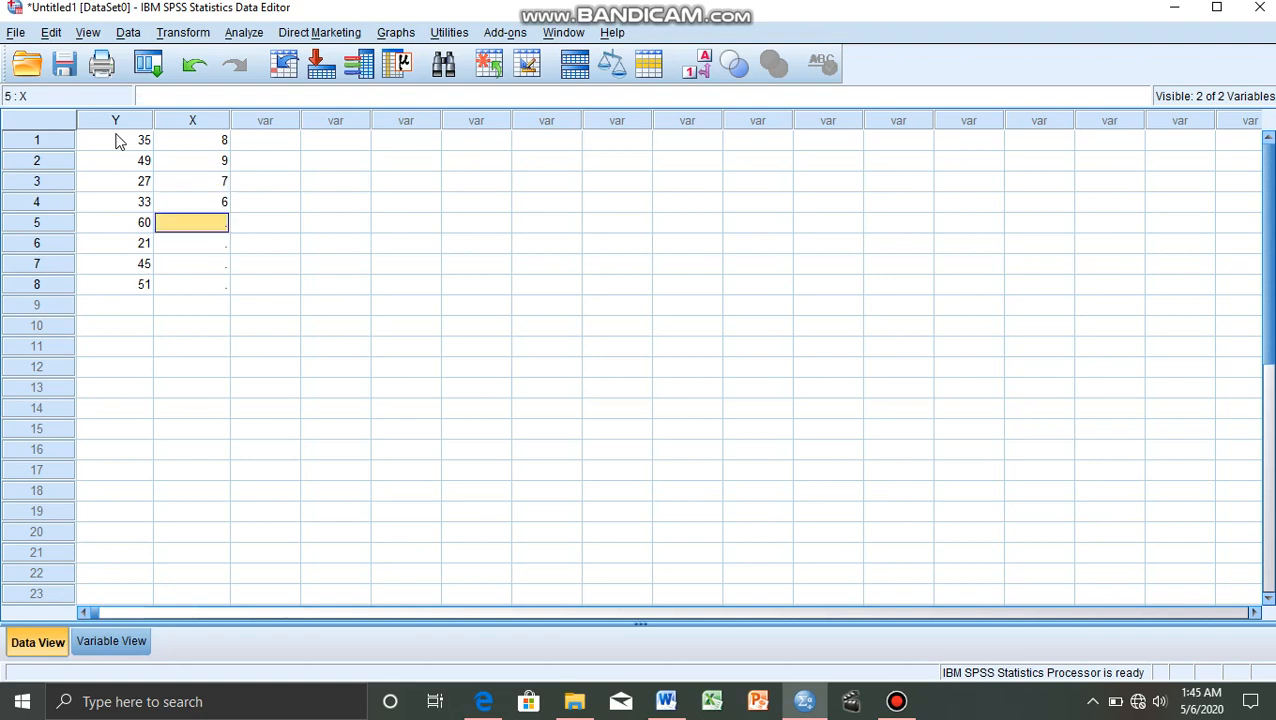
type("13")
key("Return")
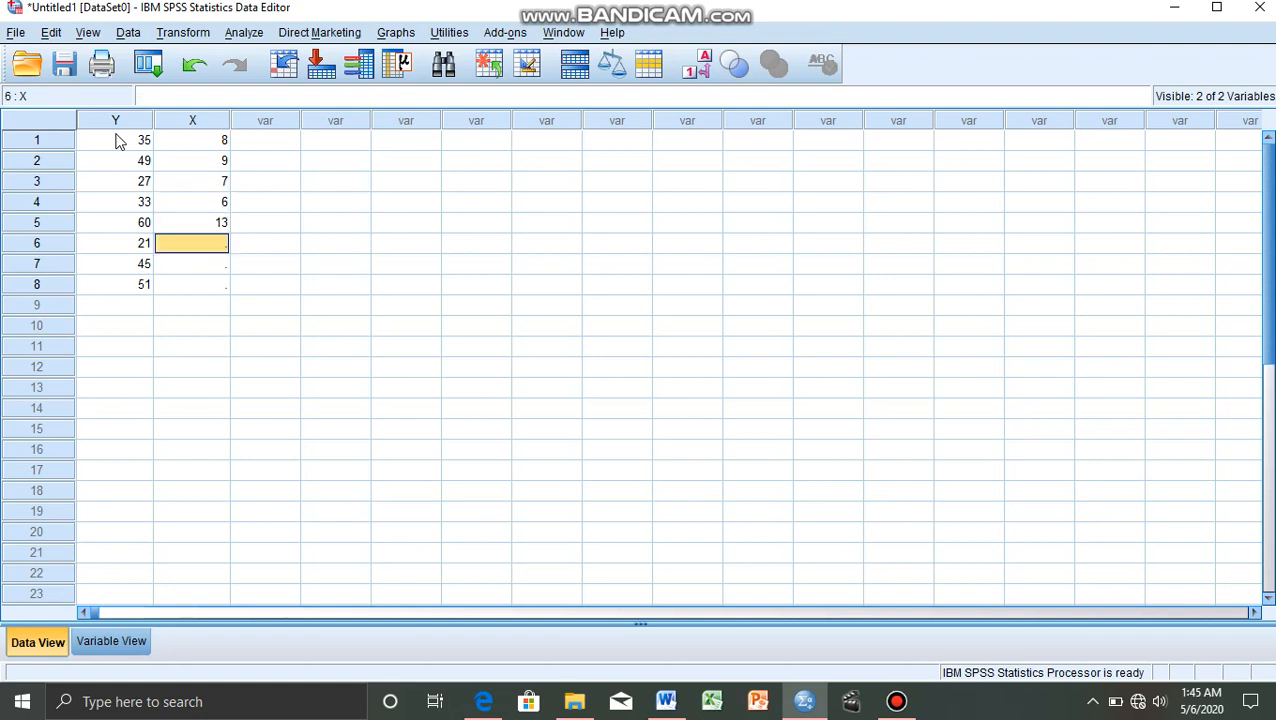
type("7")
key("Return")
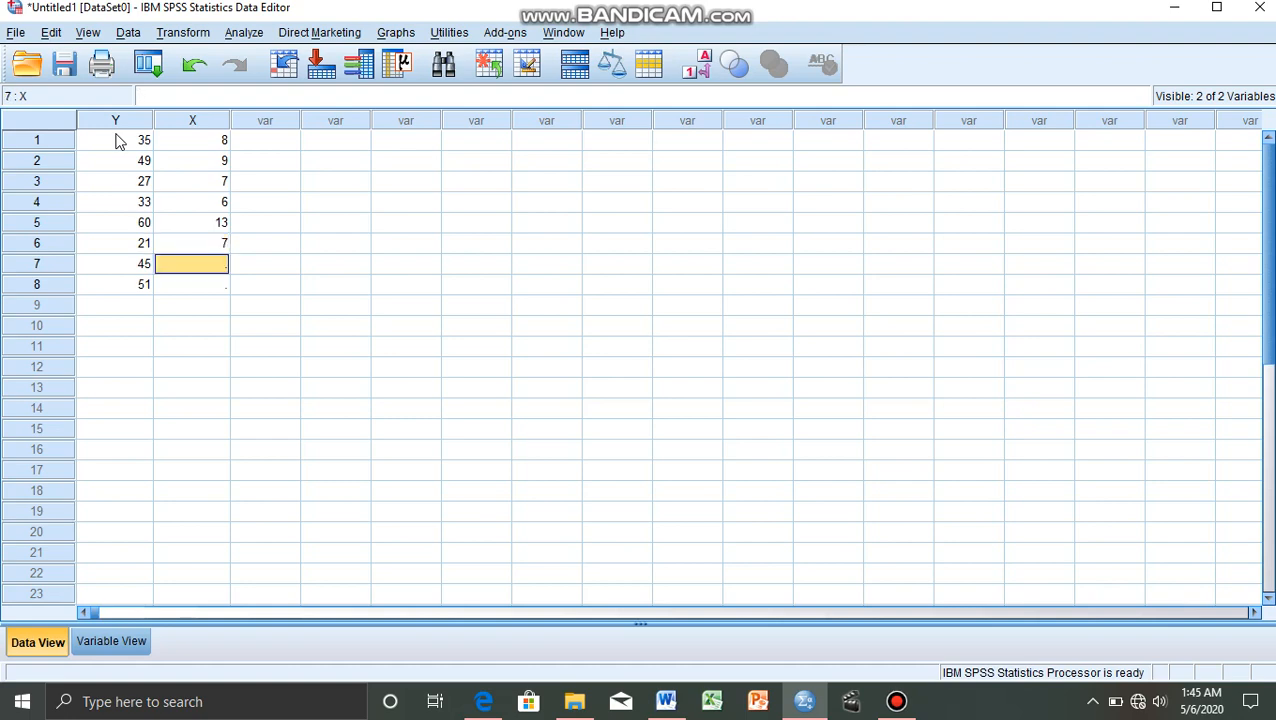
type("11")
key("Return")
type("12")
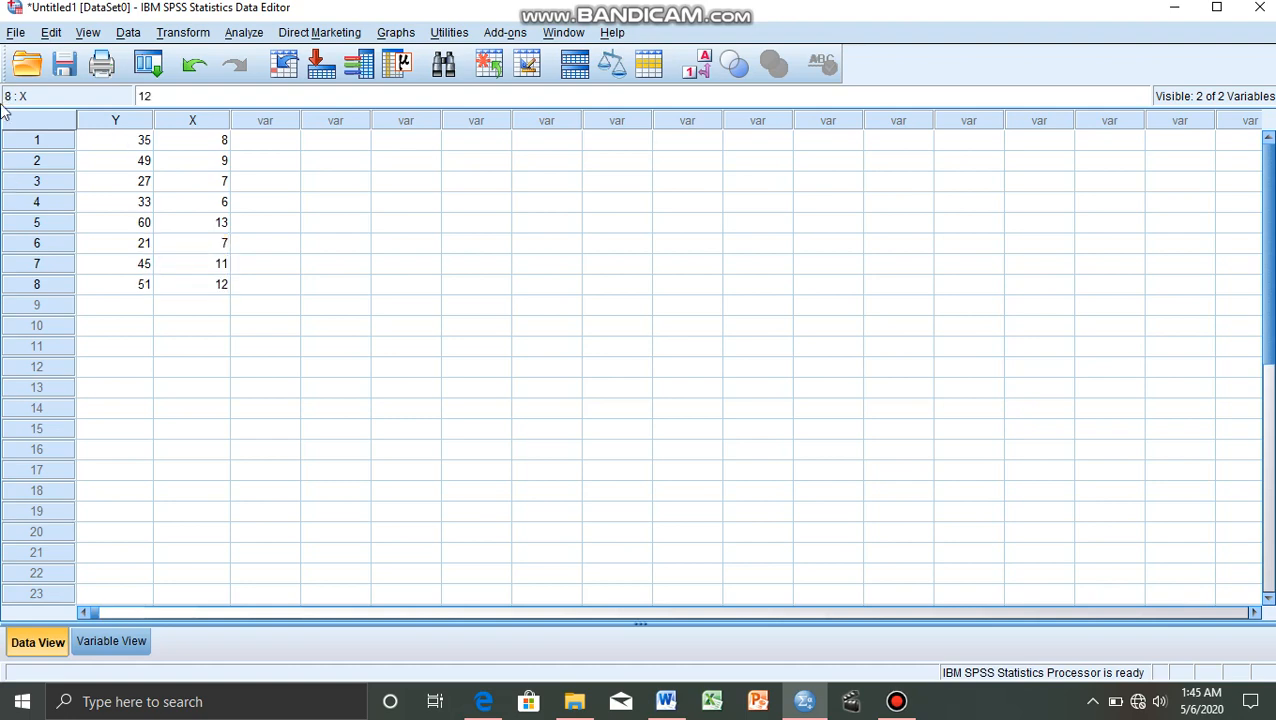
left_click(393, 211)
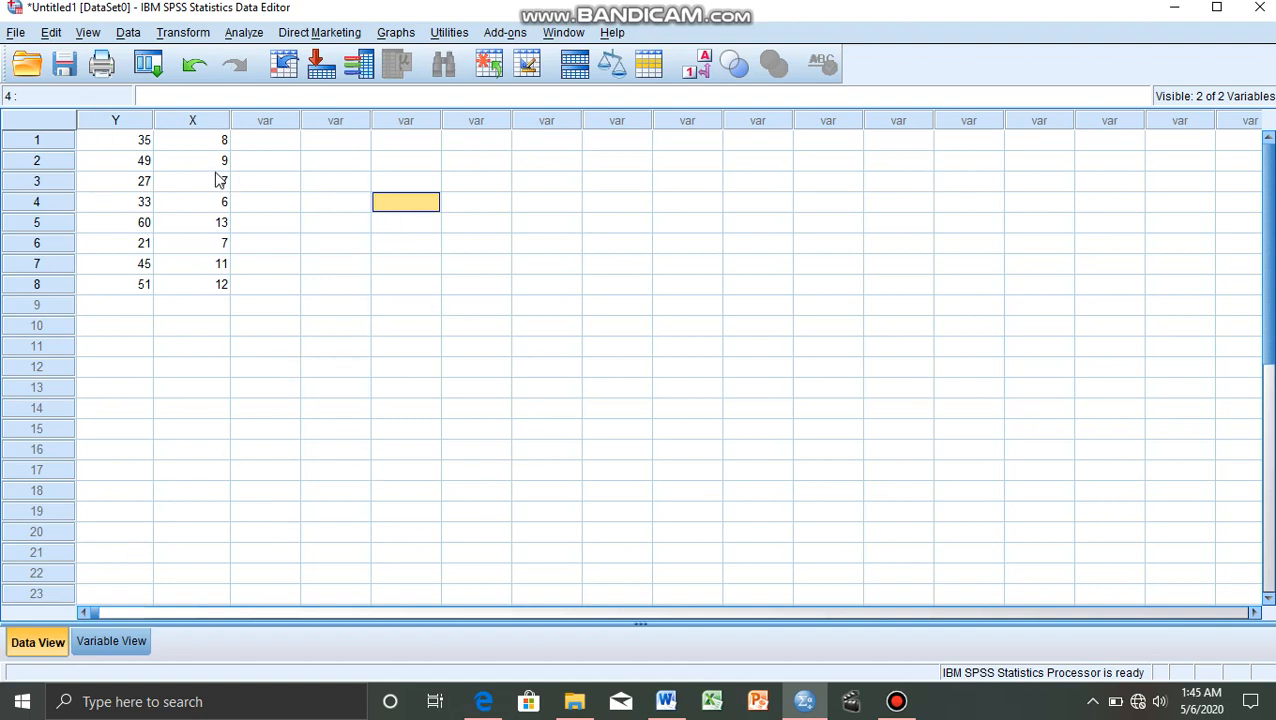
Set up a linear regression with Tinggi Pohon [Y] as the dependent and Diameter Pohon [X] as the independent variable.
left_click(246, 37)
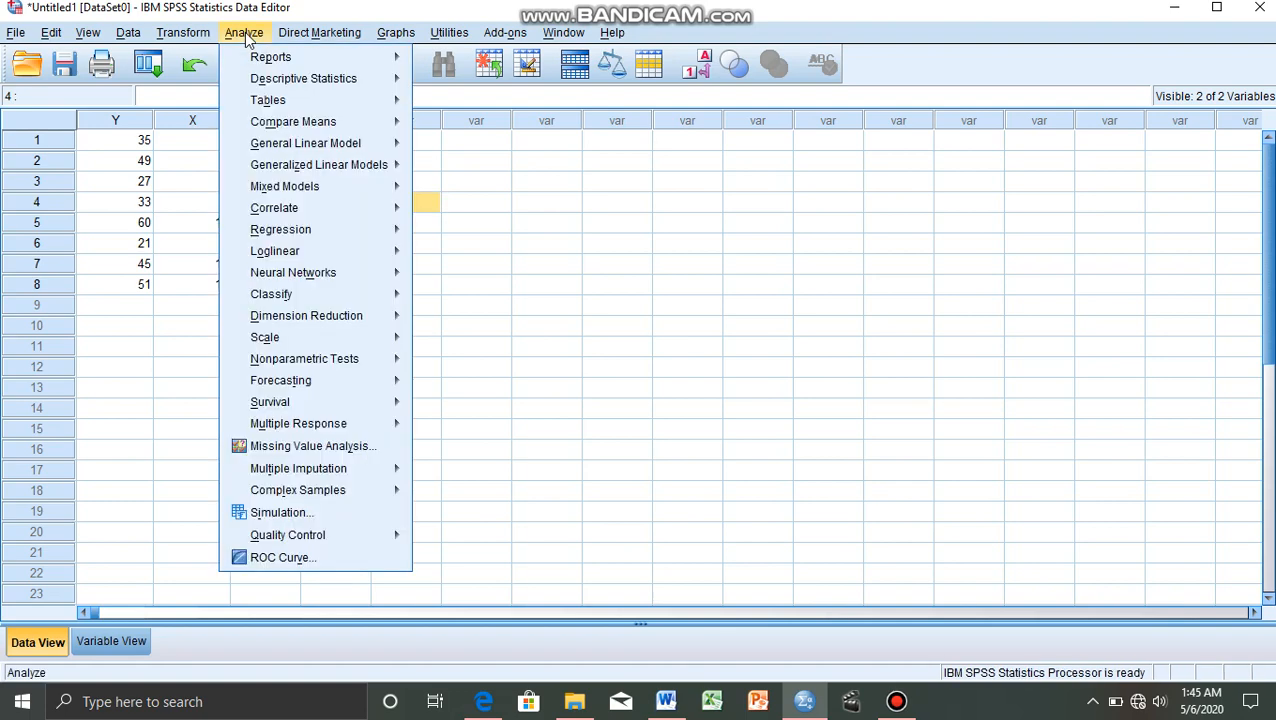
mouse_move(335, 240)
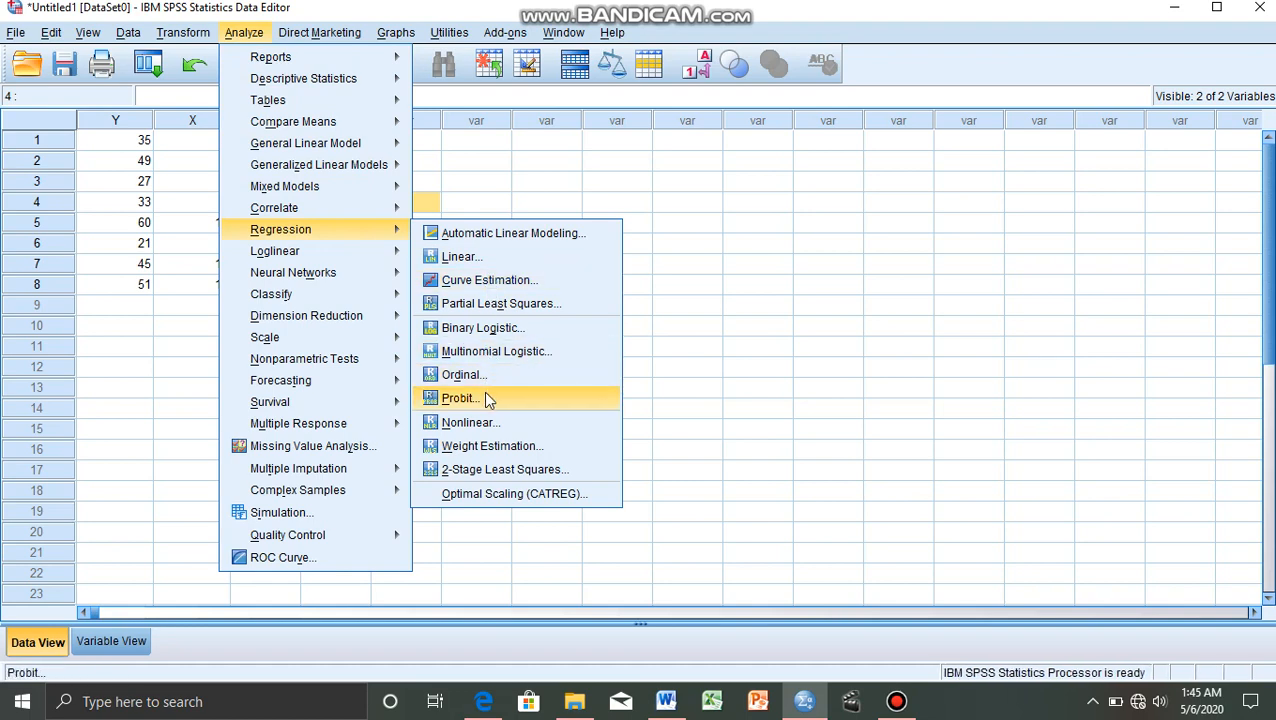
left_click(489, 258)
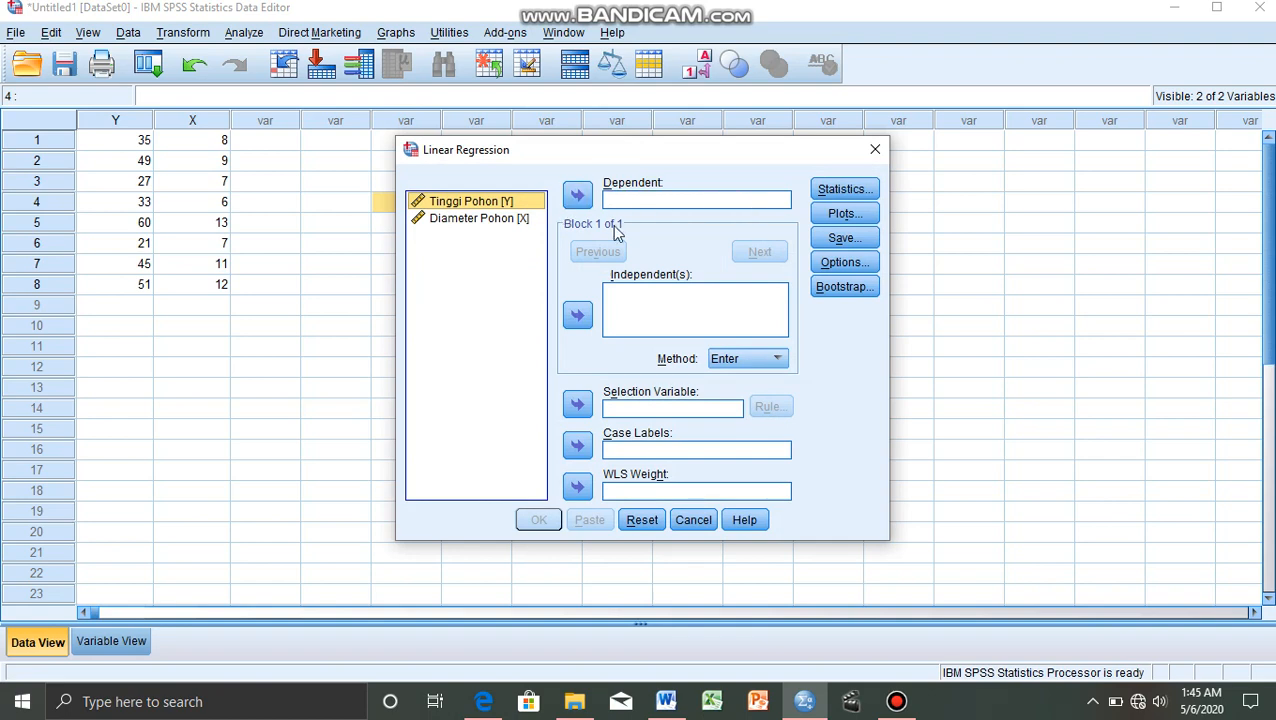
left_click(578, 197)
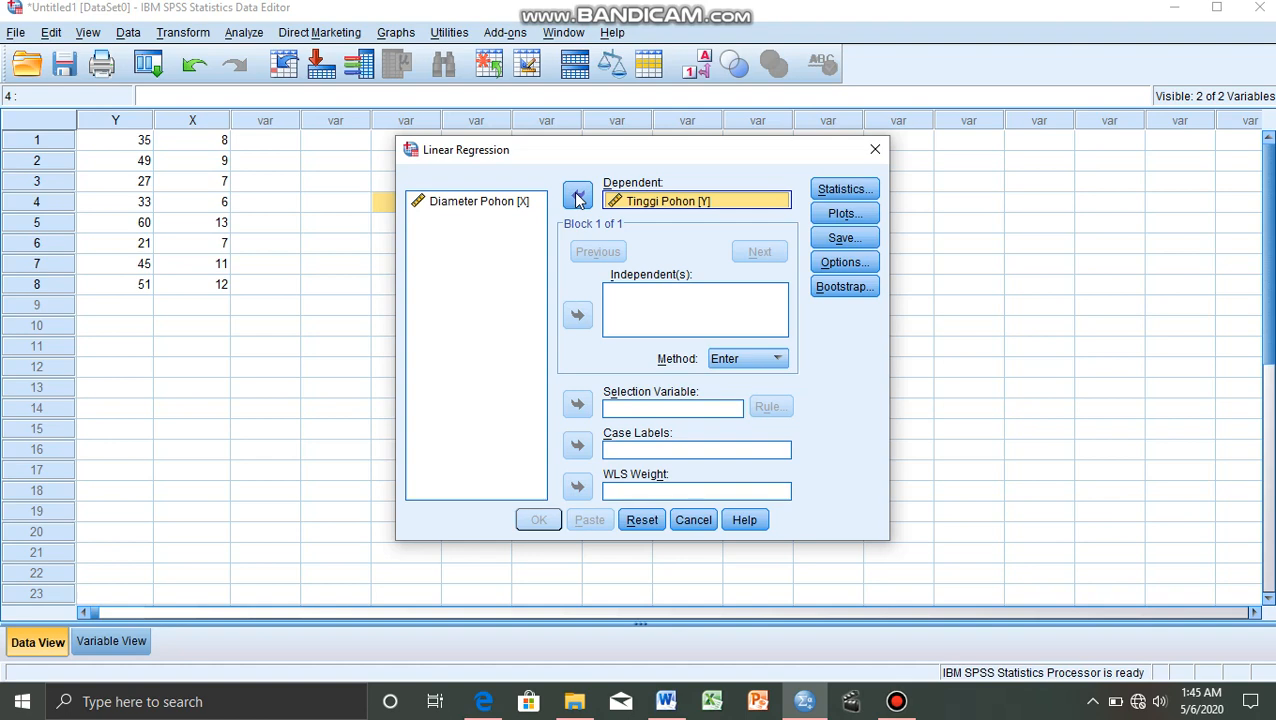
left_click(503, 203)
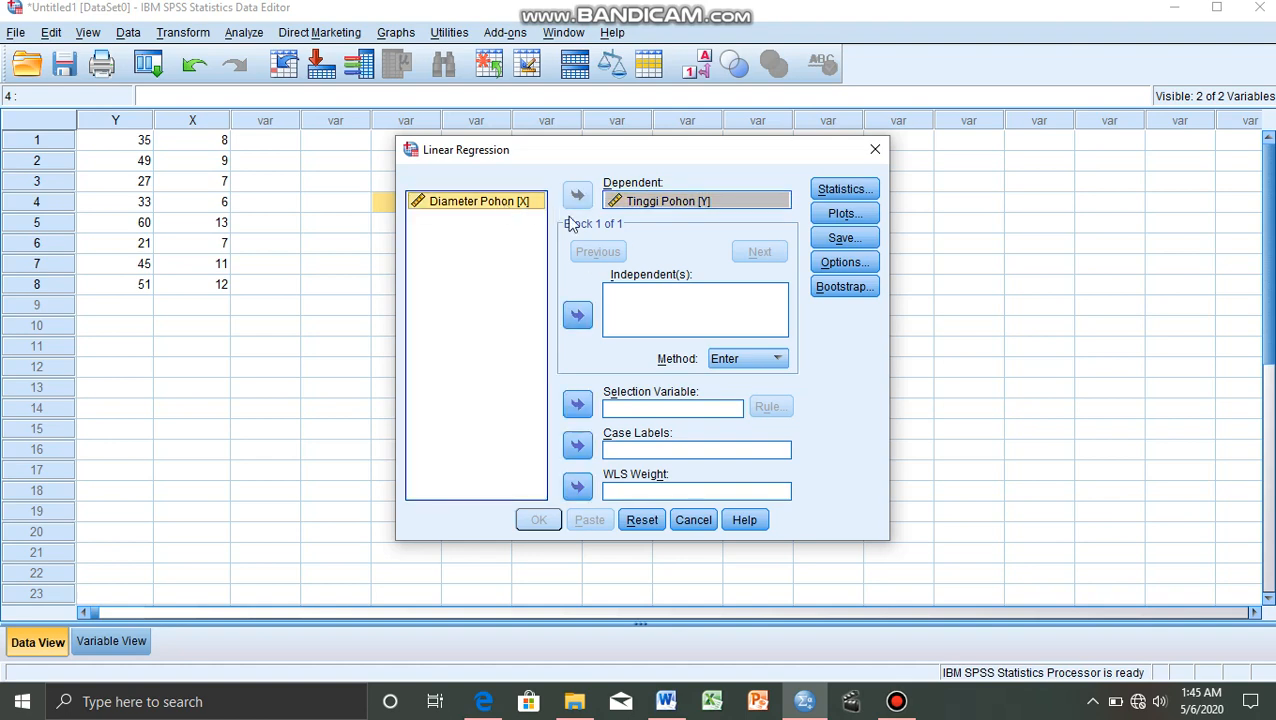
left_click(578, 322)
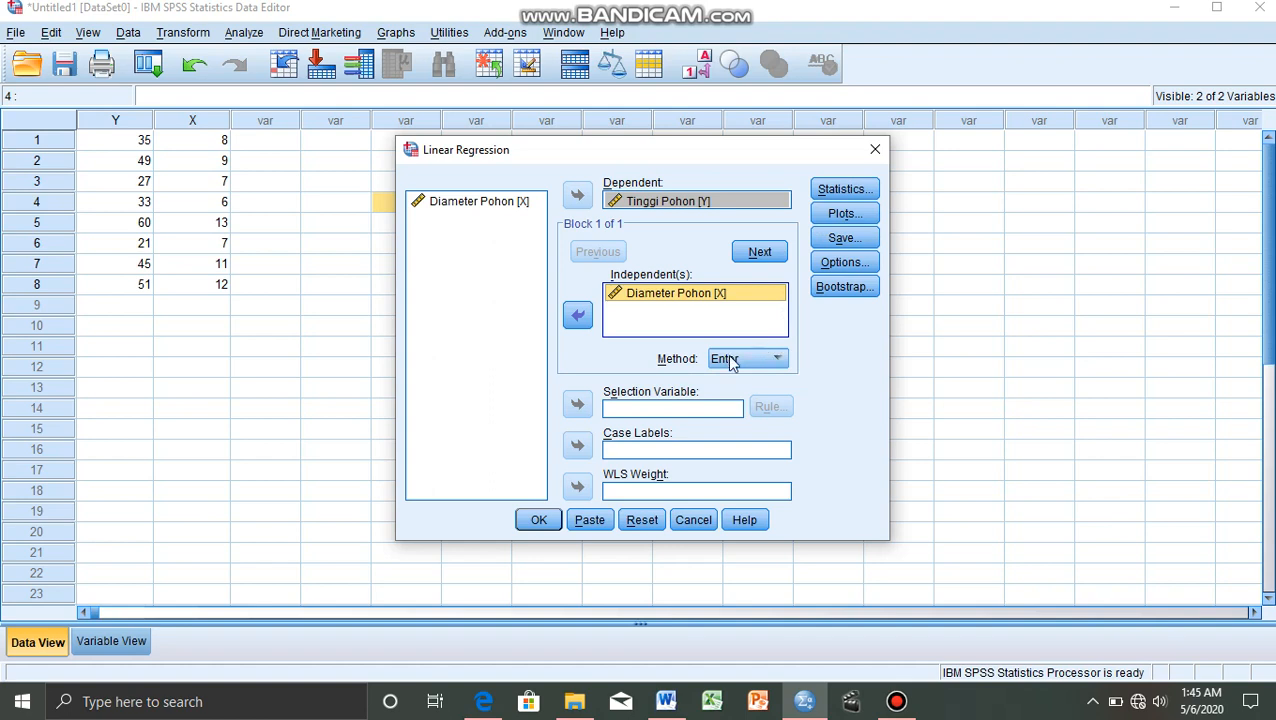
Add R squared change to the regression statistics alongside Estimates and Model fit.
left_click(828, 190)
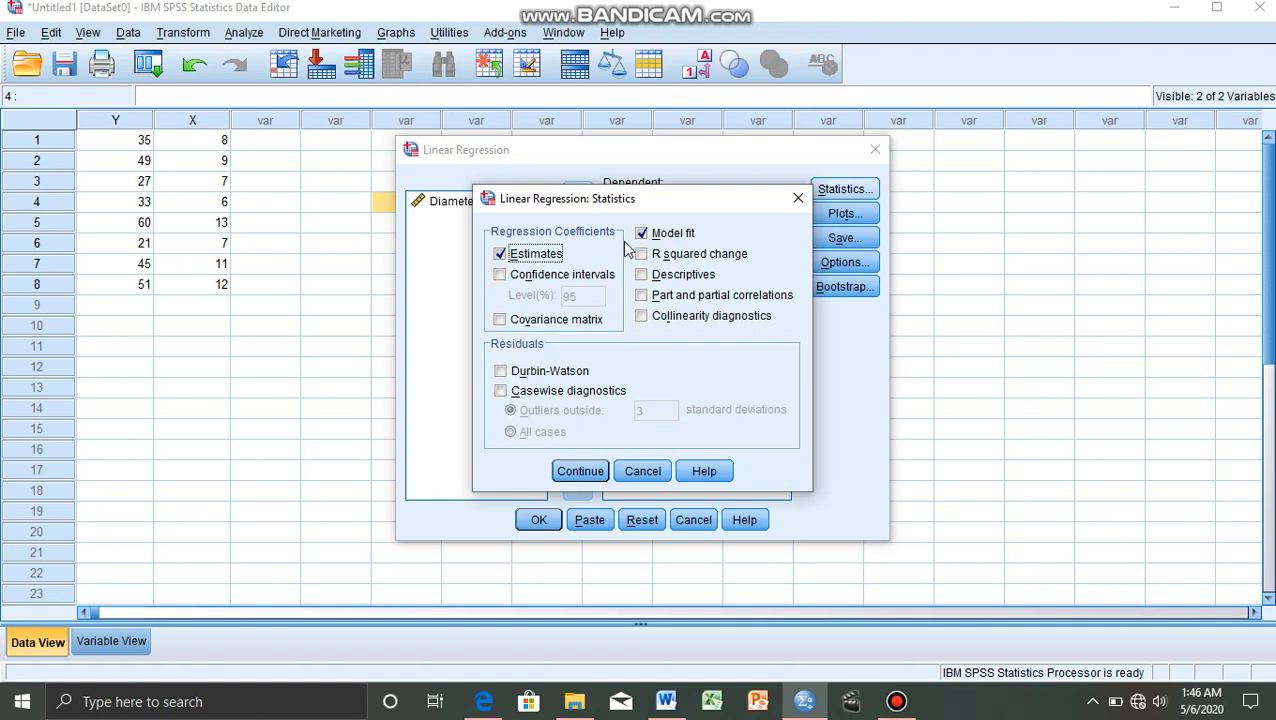
left_click(649, 257)
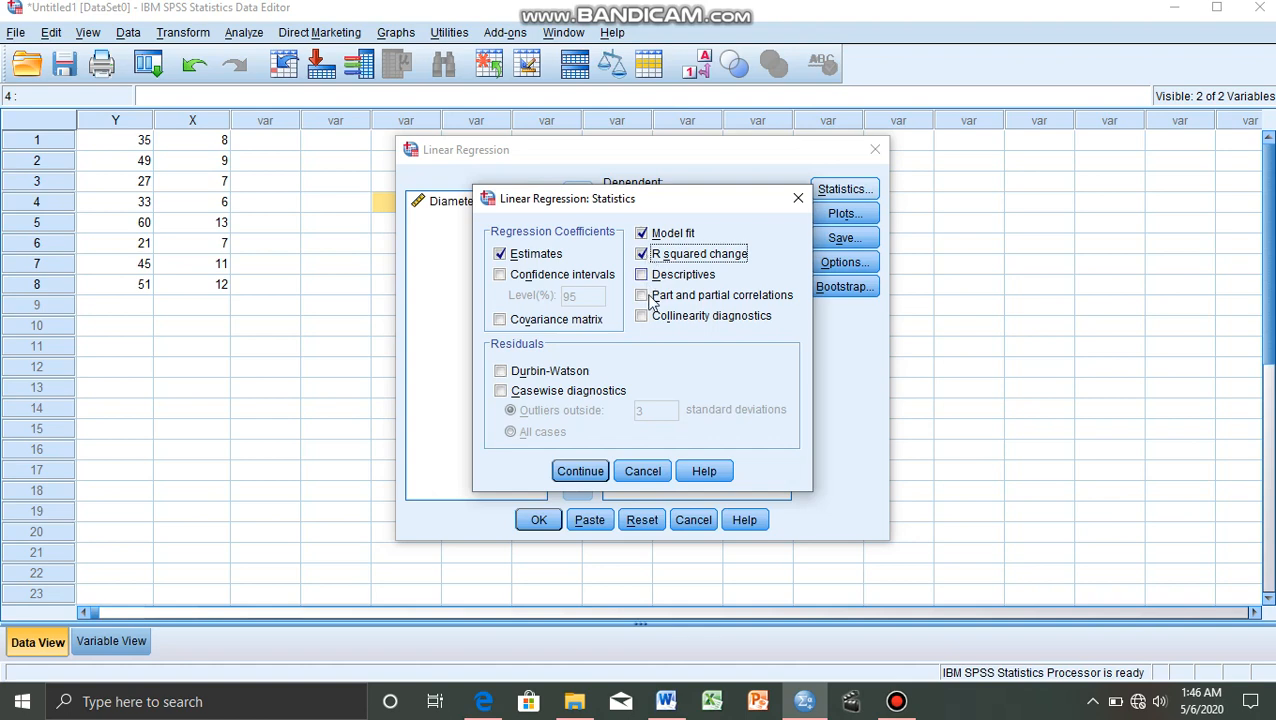
left_click(580, 471)
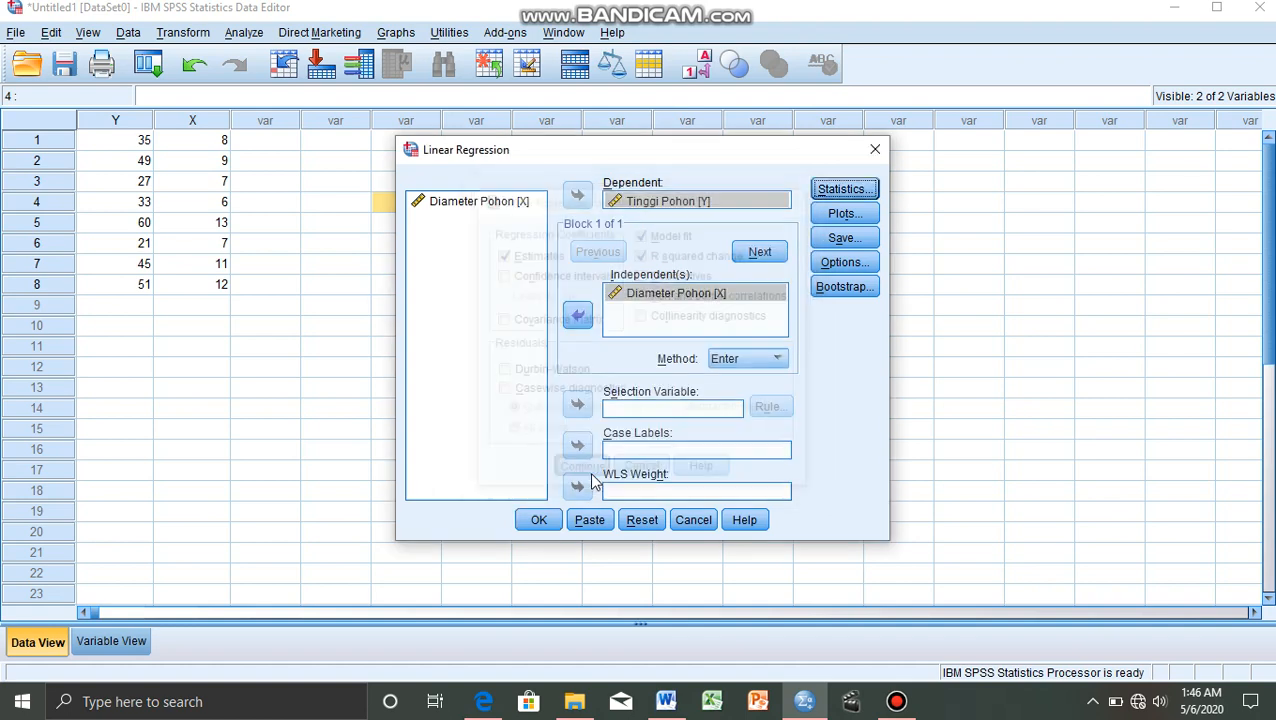
Look over the regression's plot settings and save settings without changing them.
left_click(840, 216)
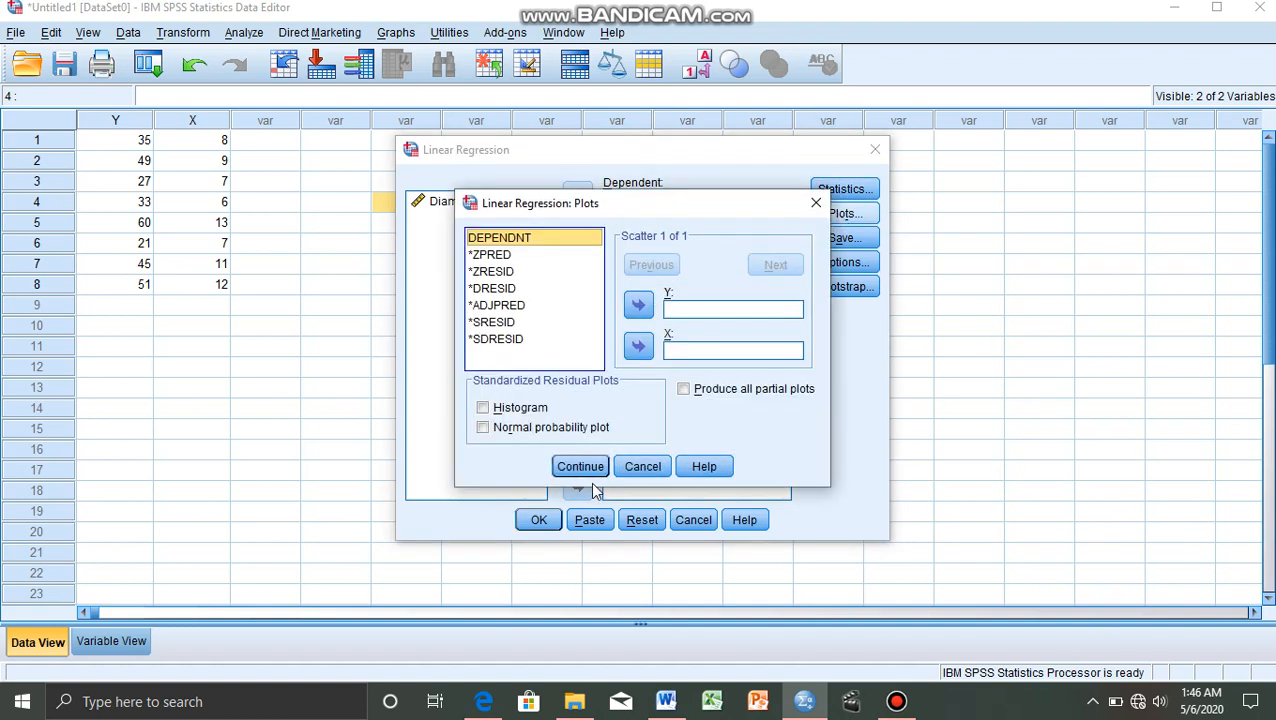
left_click(816, 202)
left_click(841, 237)
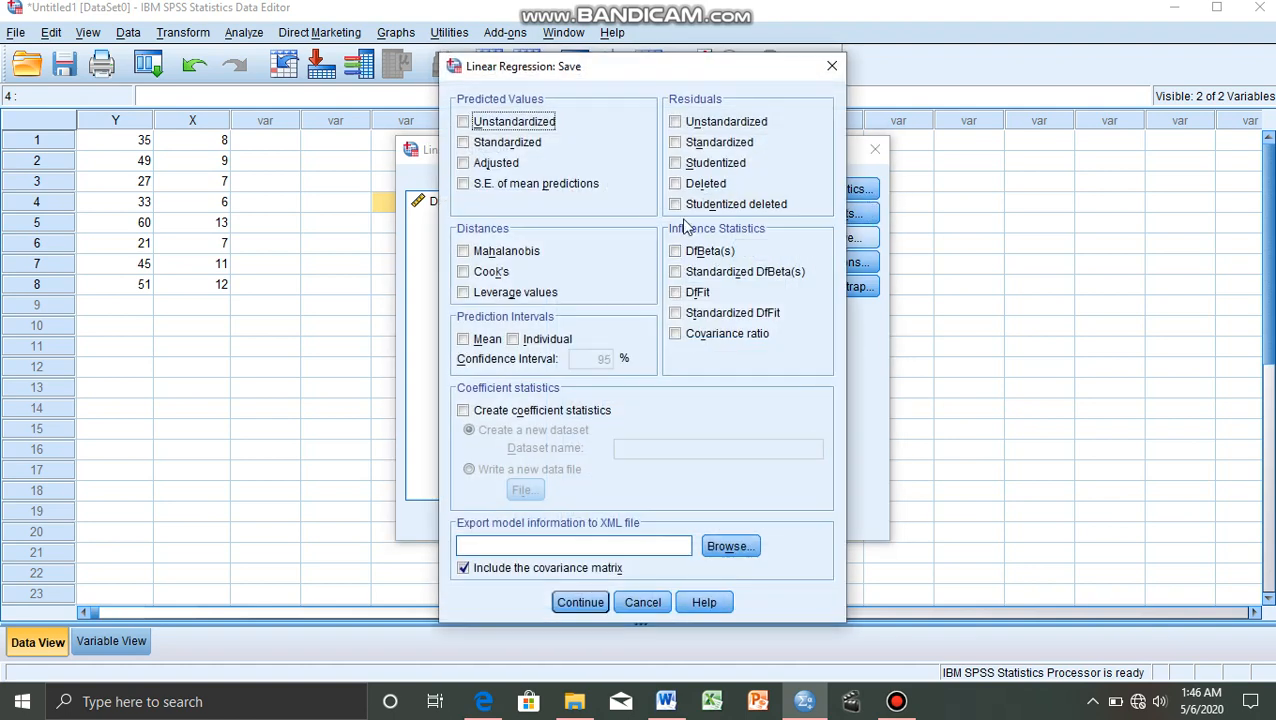
left_click(831, 66)
Accept the default regression options with entry .05, removal .10 and the constant included, and run the regression.
left_click(853, 268)
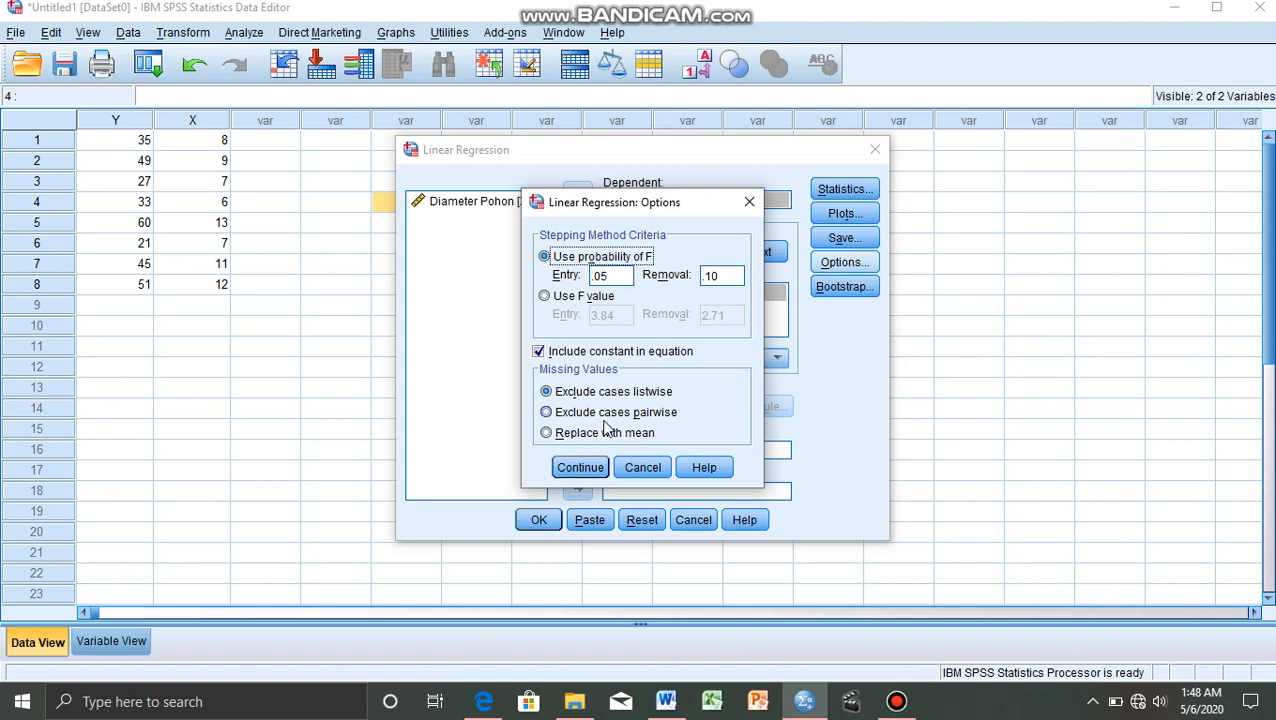
left_click(581, 470)
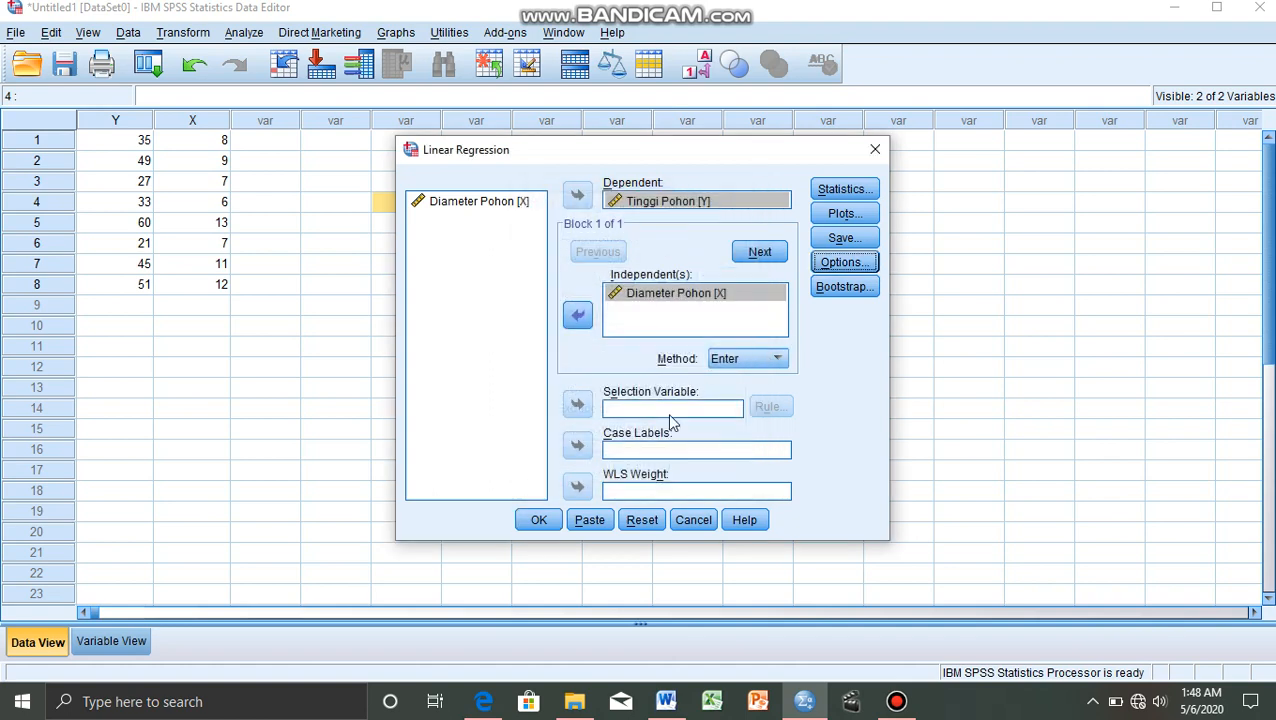
left_click(538, 519)
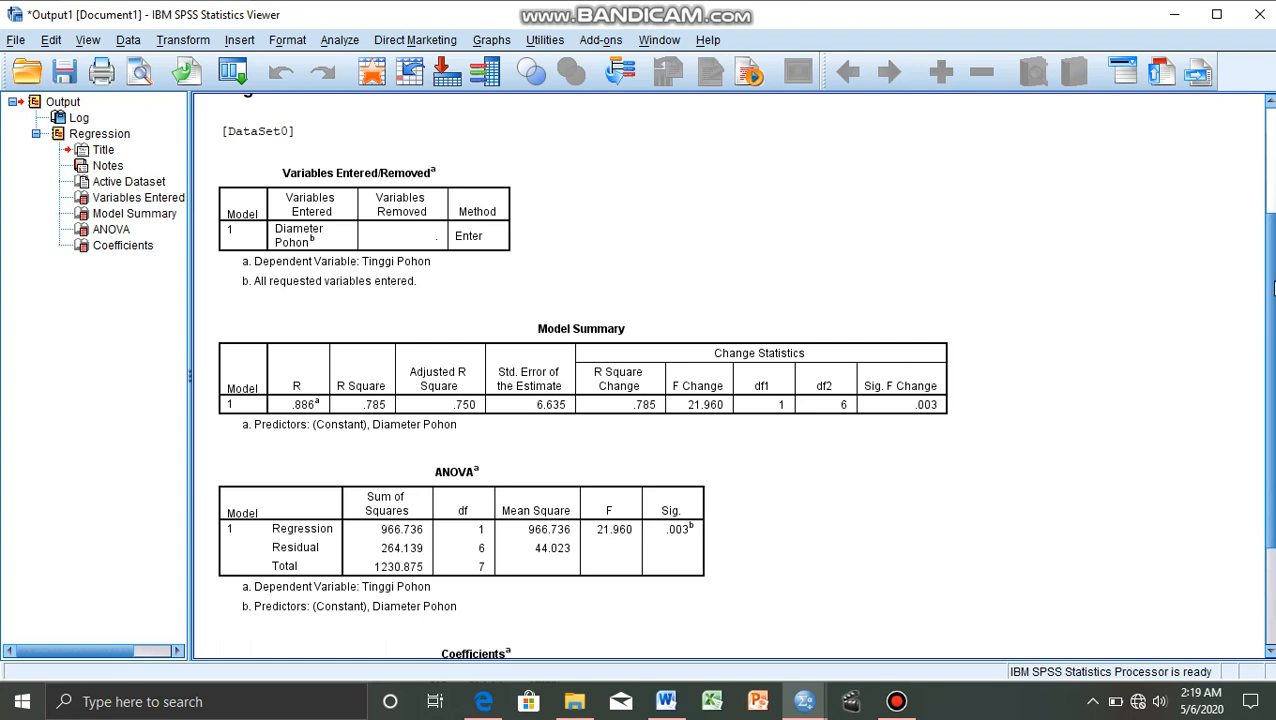
Examine the regression output tables, and switch to Edge to look up the critical F value in the 0.05 F table PDF.
scroll(1266, 280, "down", 3)
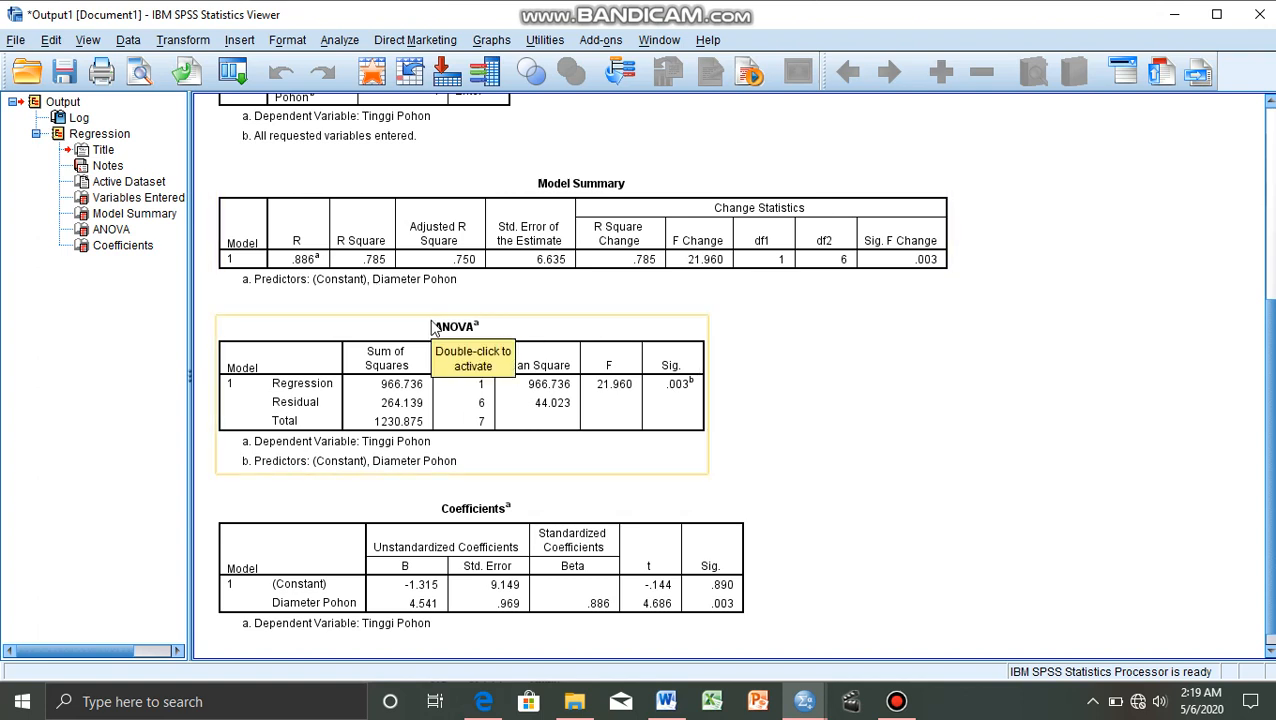
left_click(488, 705)
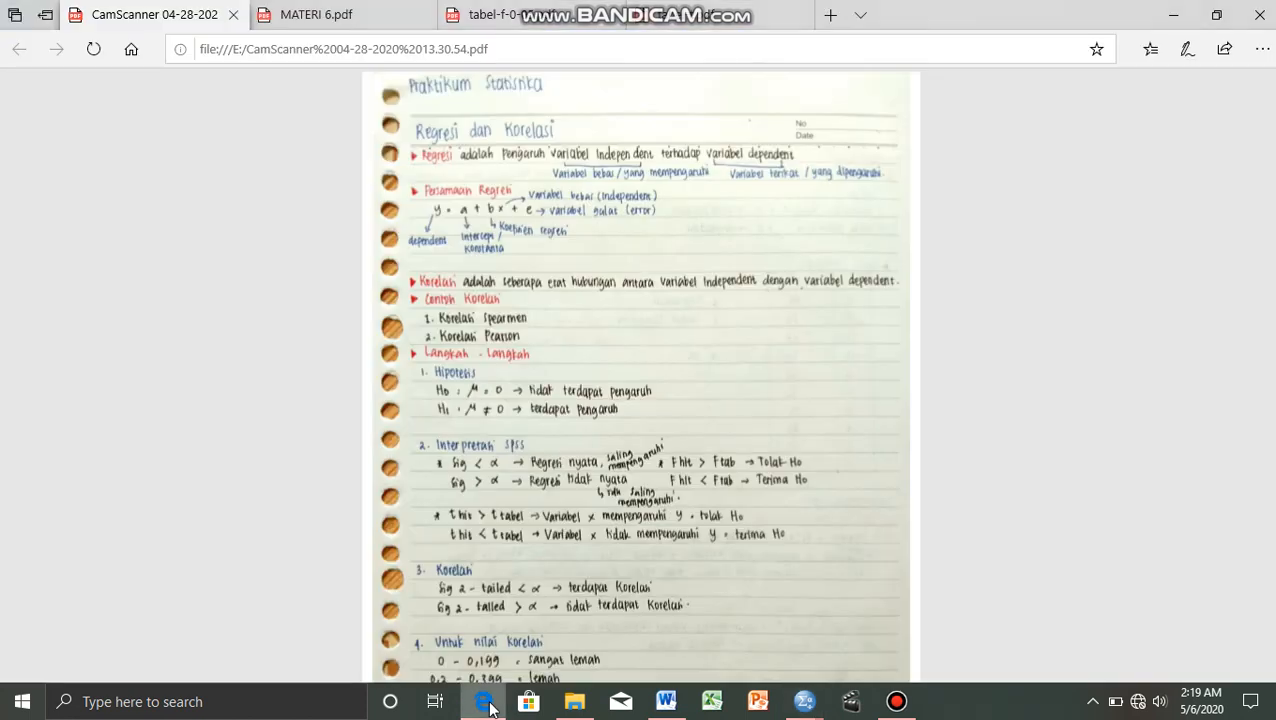
left_click(497, 12)
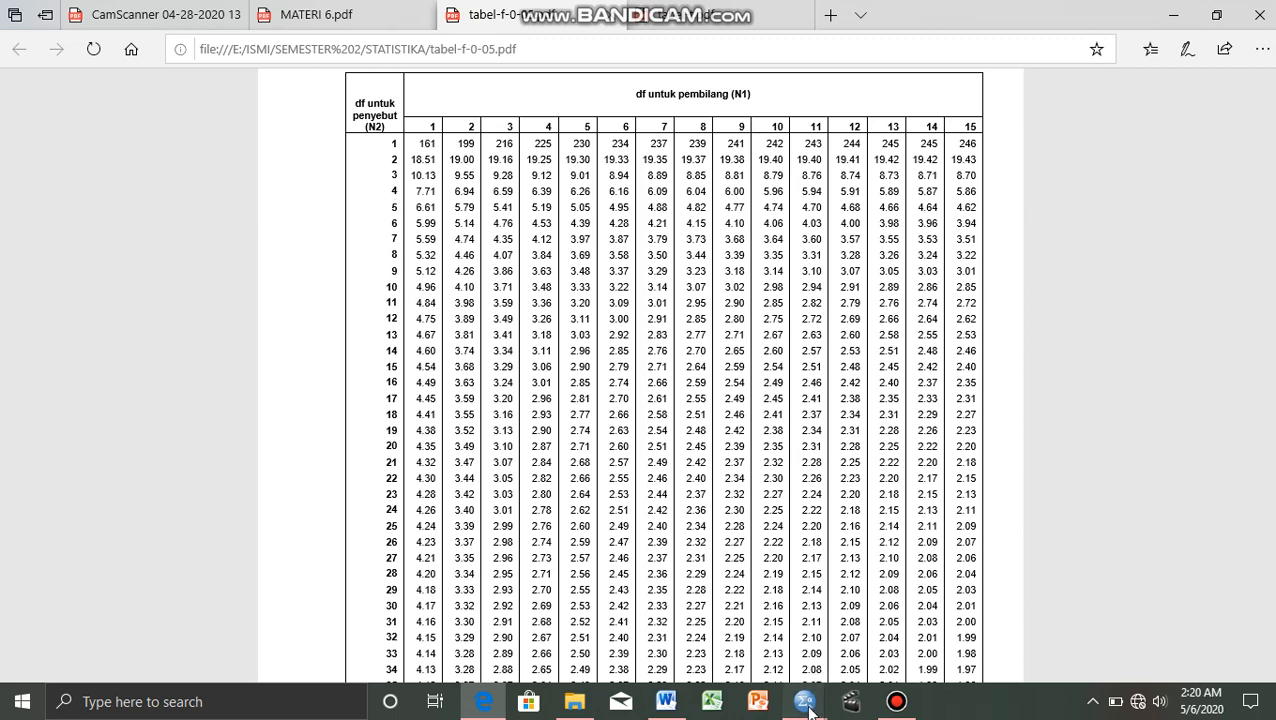
mouse_move(806, 704)
mouse_move(735, 618)
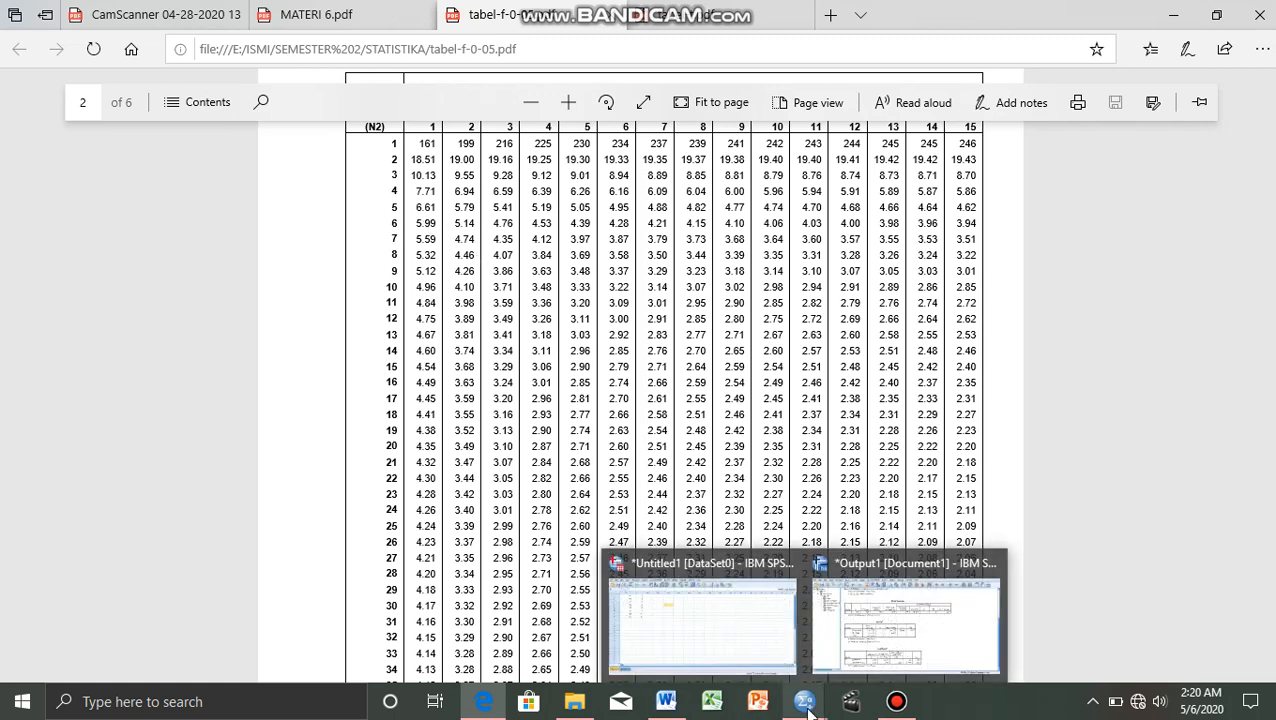
mouse_move(891, 640)
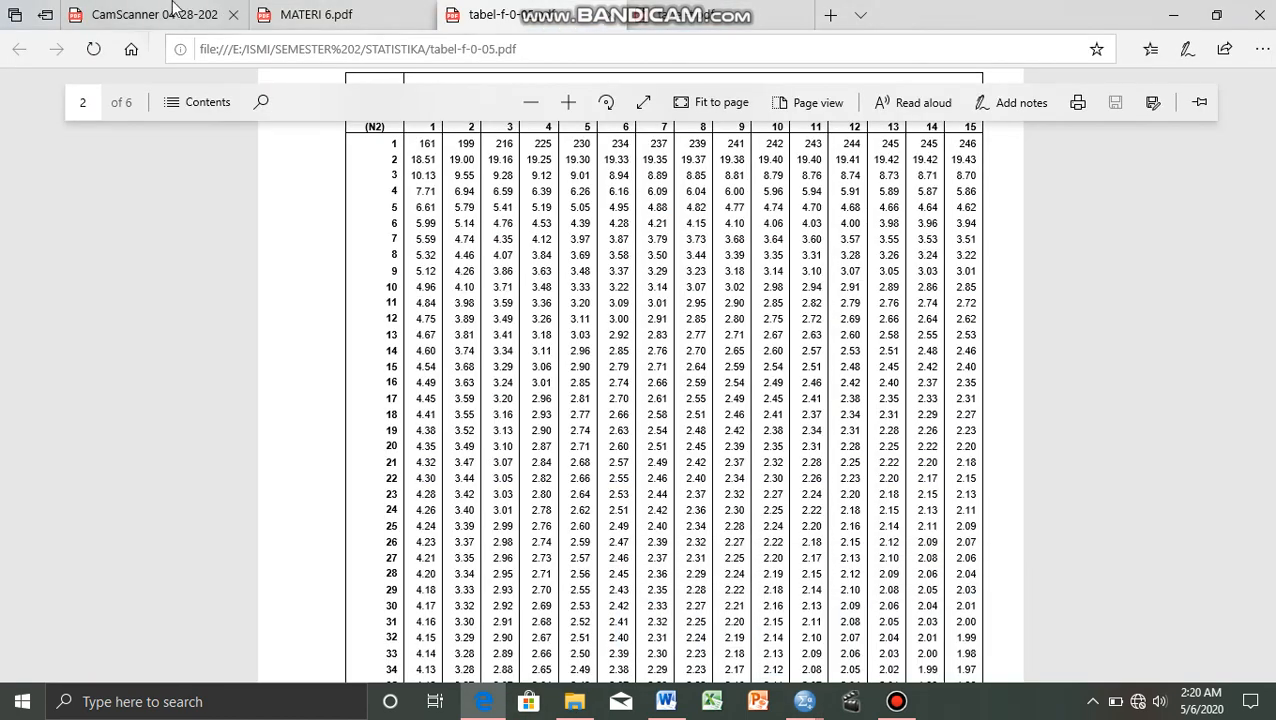
Compare the ANOVA F value in the SPSS output with the F table and the decision rule in the handwritten notes.
left_click(172, 12)
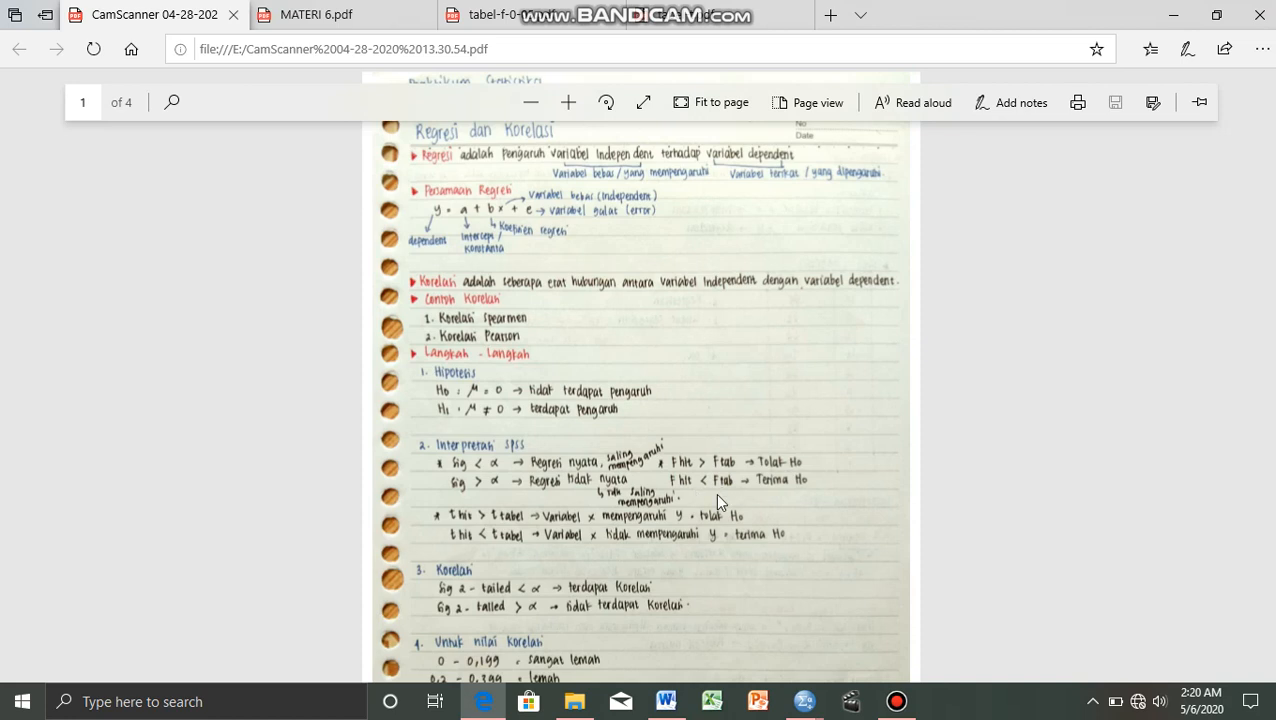
left_click(804, 701)
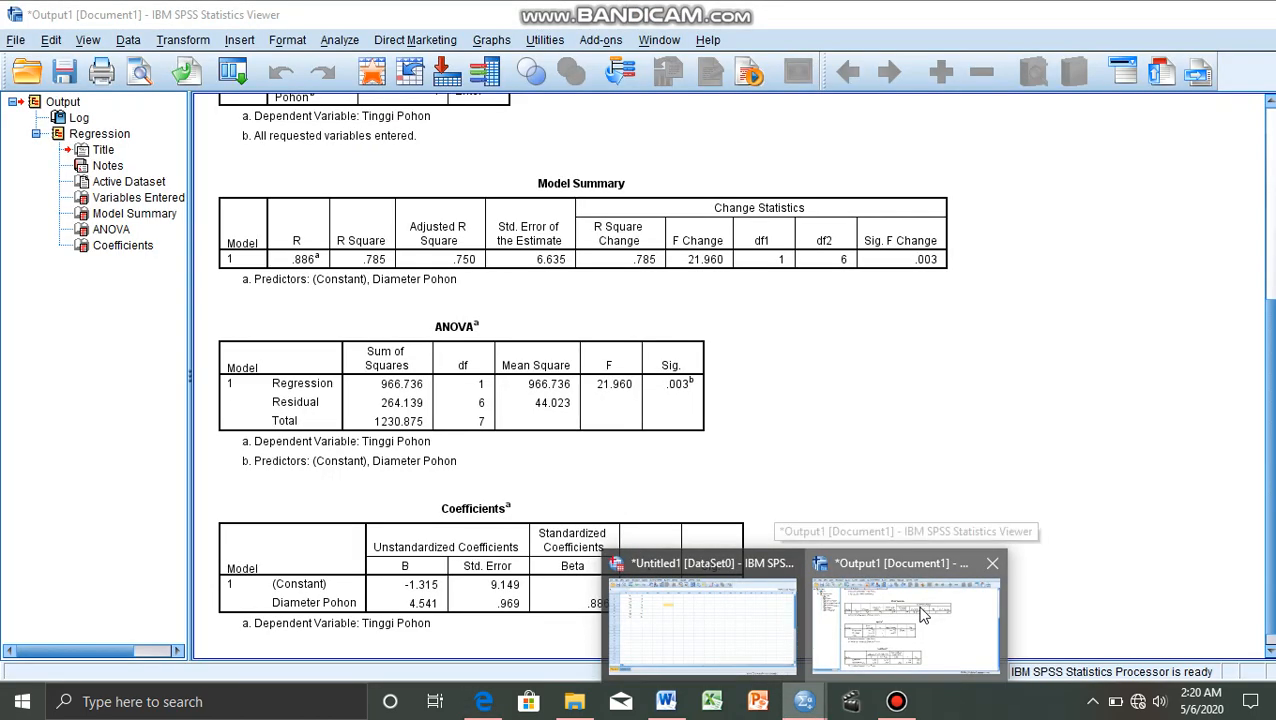
left_click(922, 614)
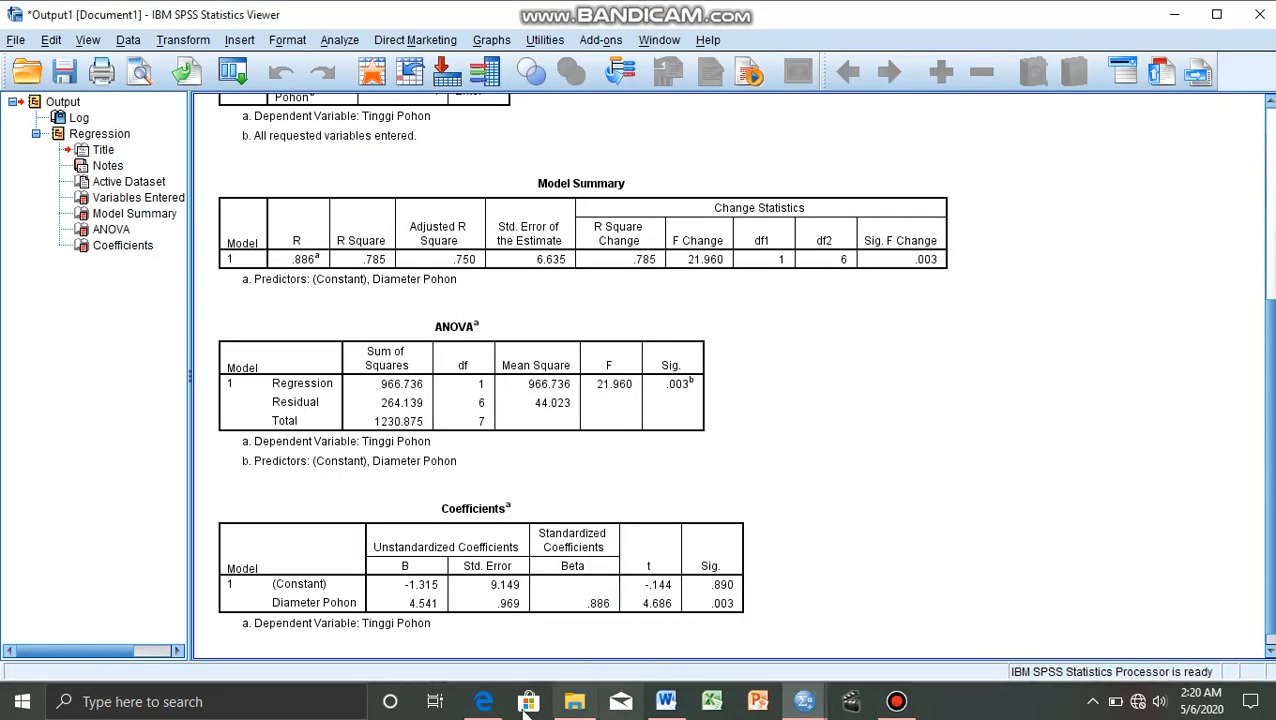
left_click(485, 703)
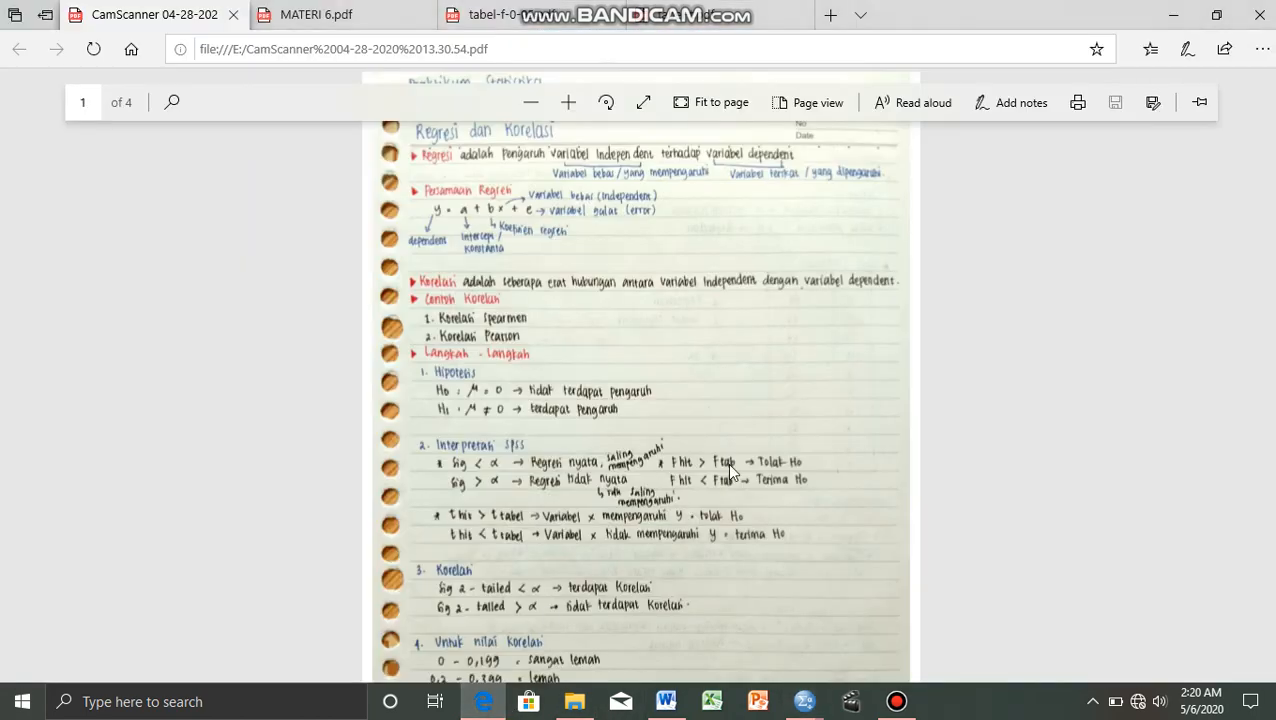
left_click(497, 12)
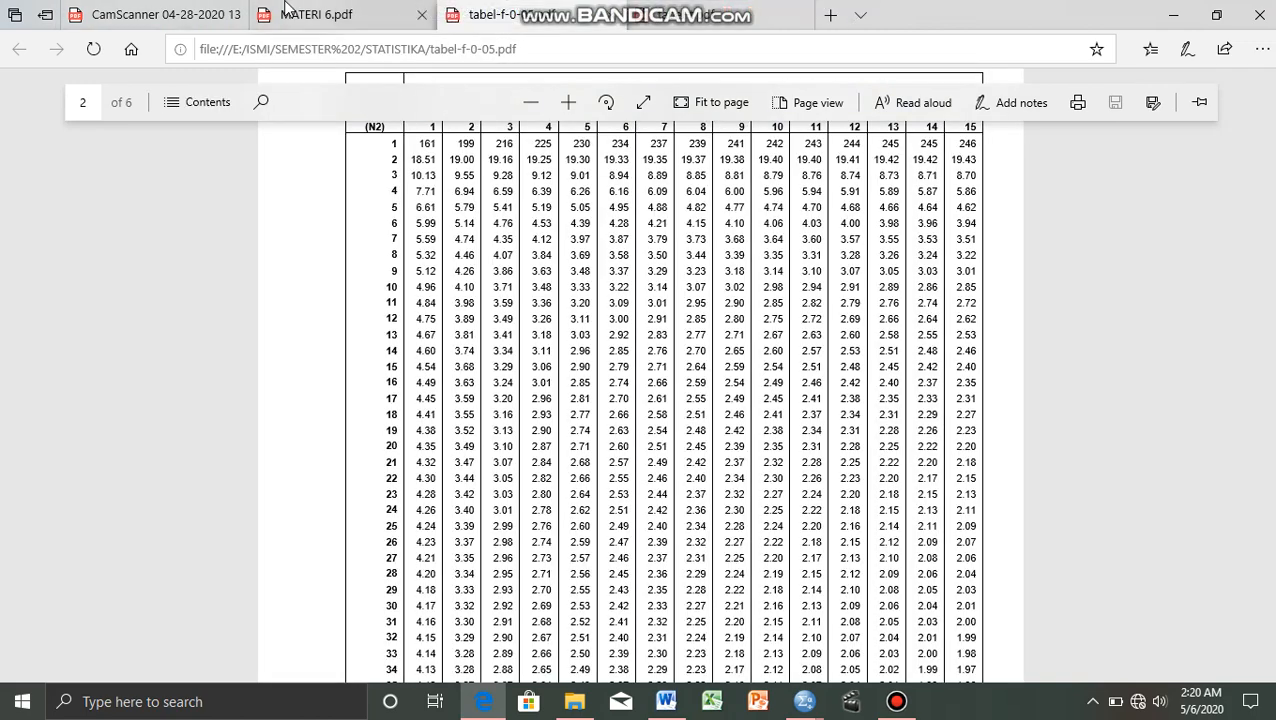
left_click(143, 10)
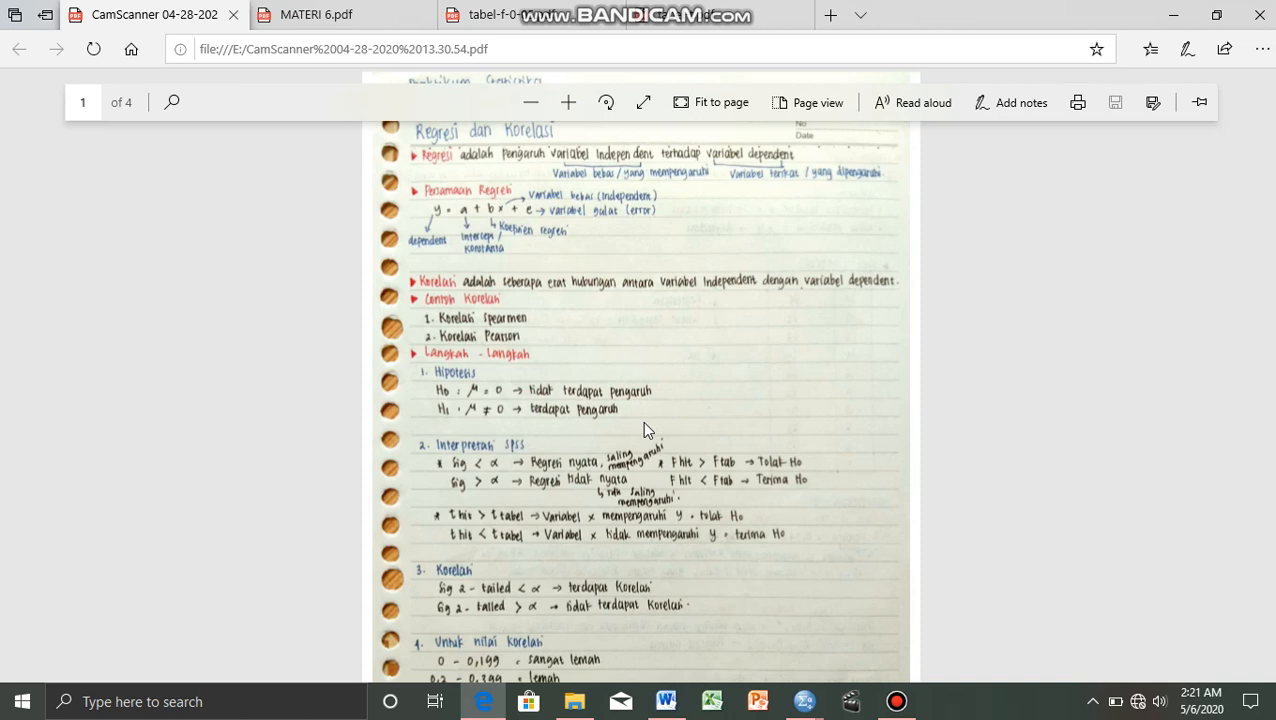
Read the Diameter Pohon t value in the SPSS Coefficients table, and look up the critical t value in tabel-t.pdf in Edge.
mouse_move(804, 701)
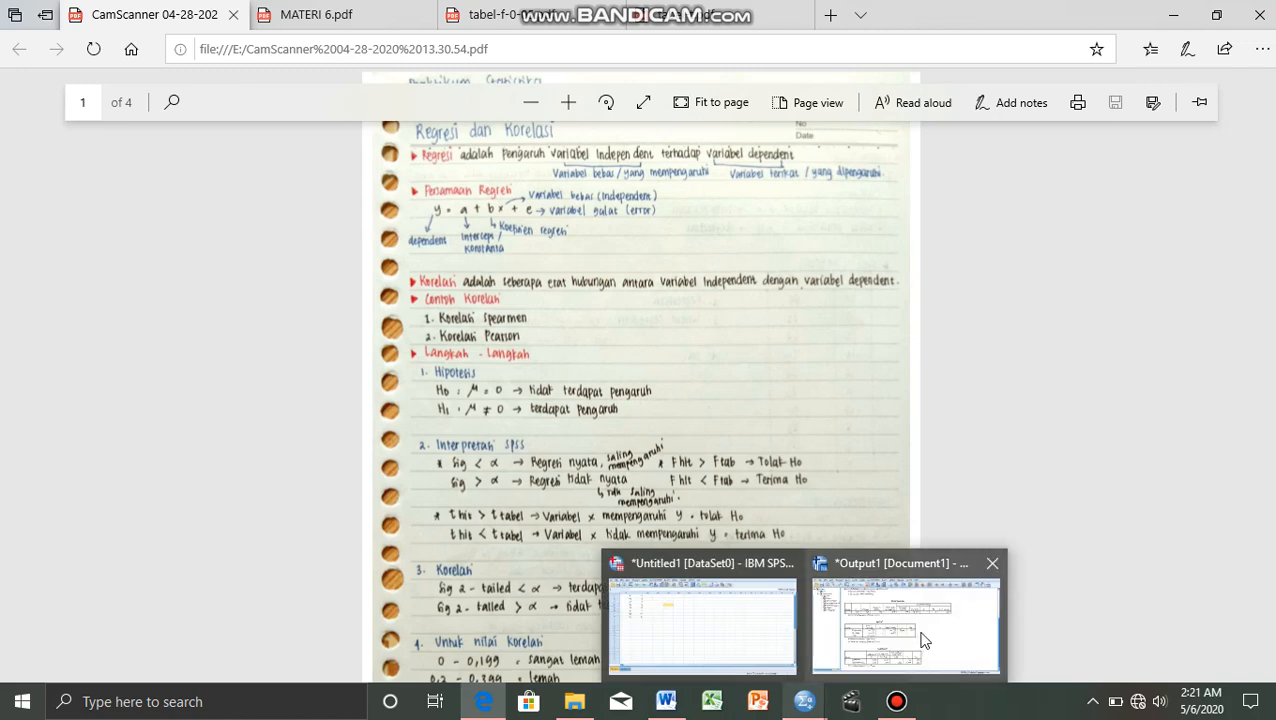
left_click(922, 640)
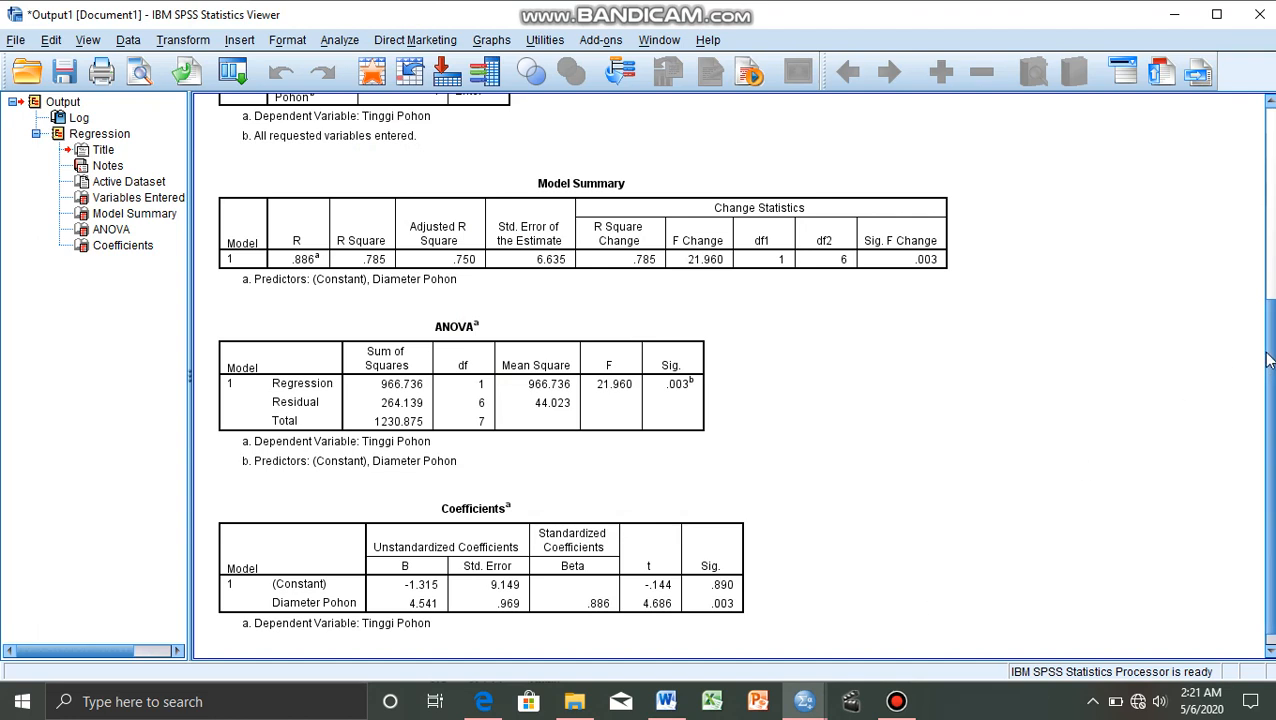
left_click_drag(1269, 366, 1268, 372)
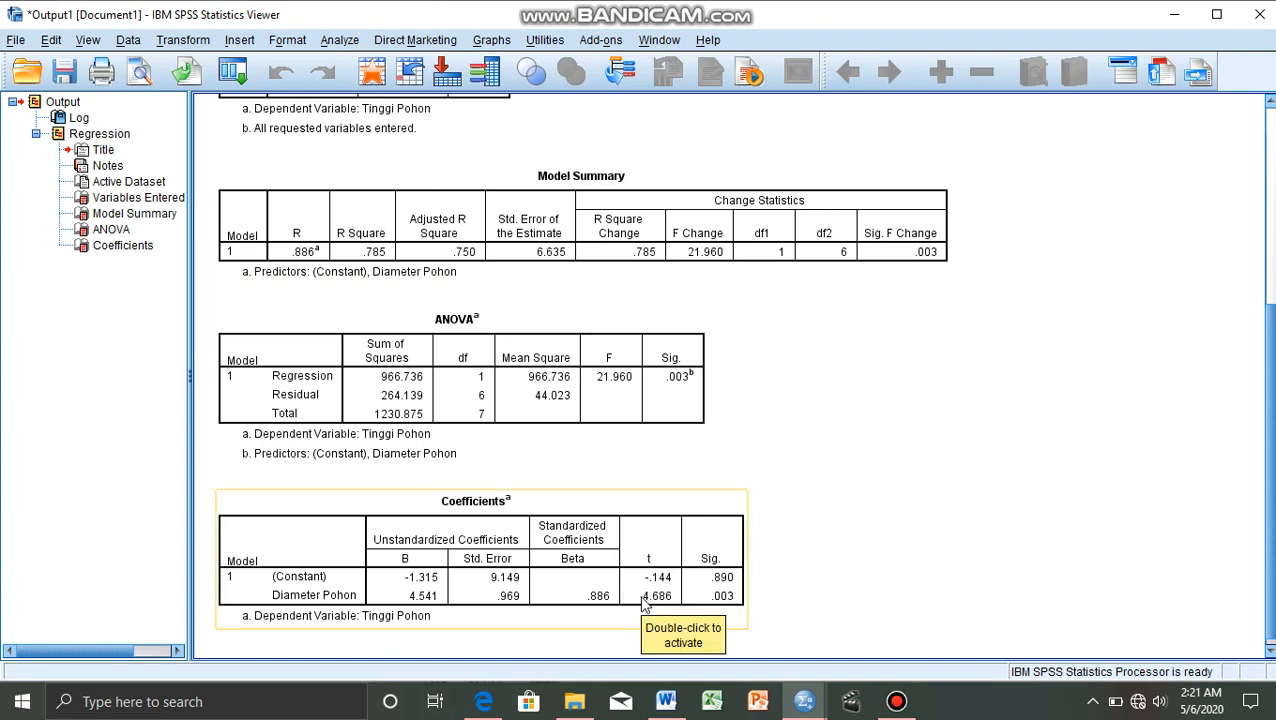
left_click(482, 710)
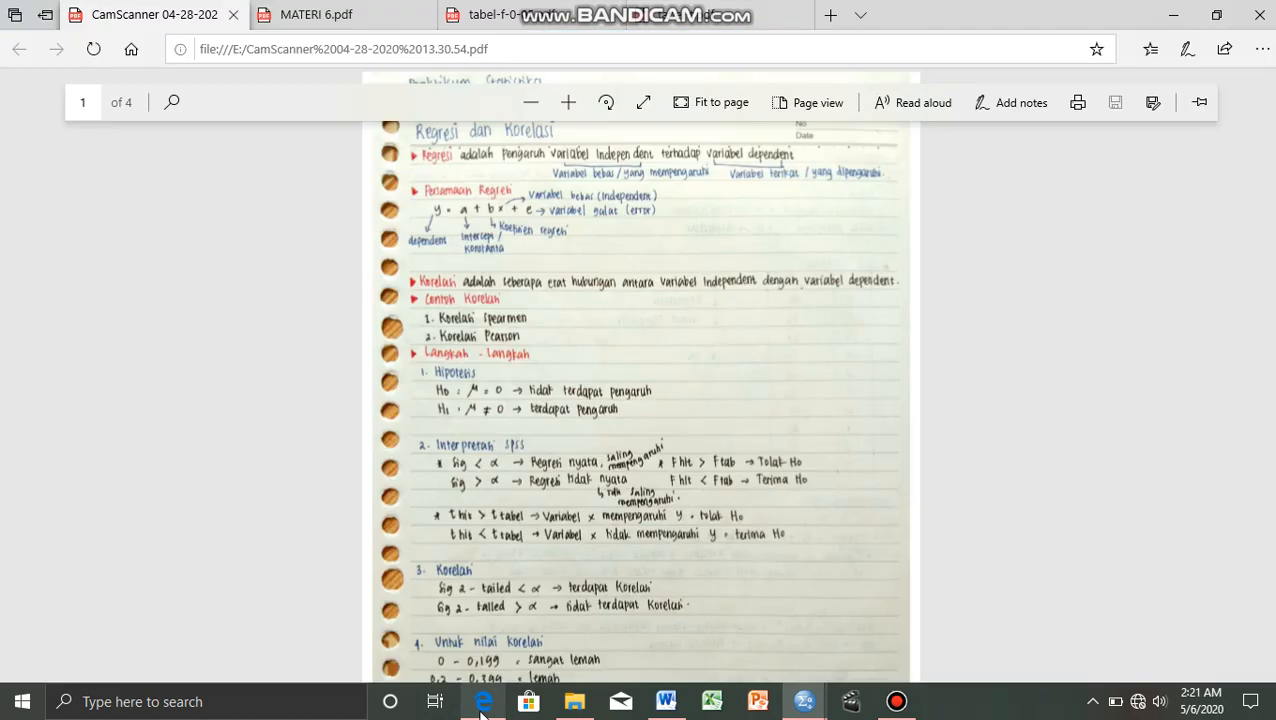
left_click(720, 12)
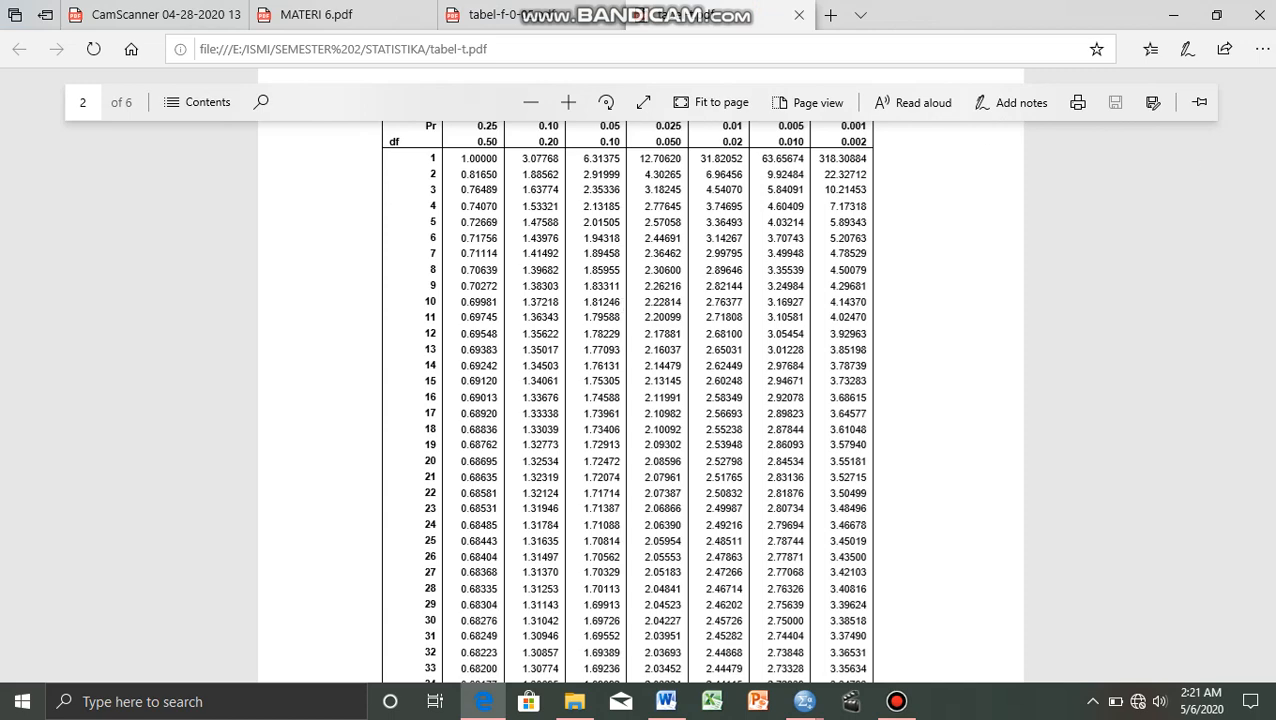
scroll(1270, 205, "up", 2)
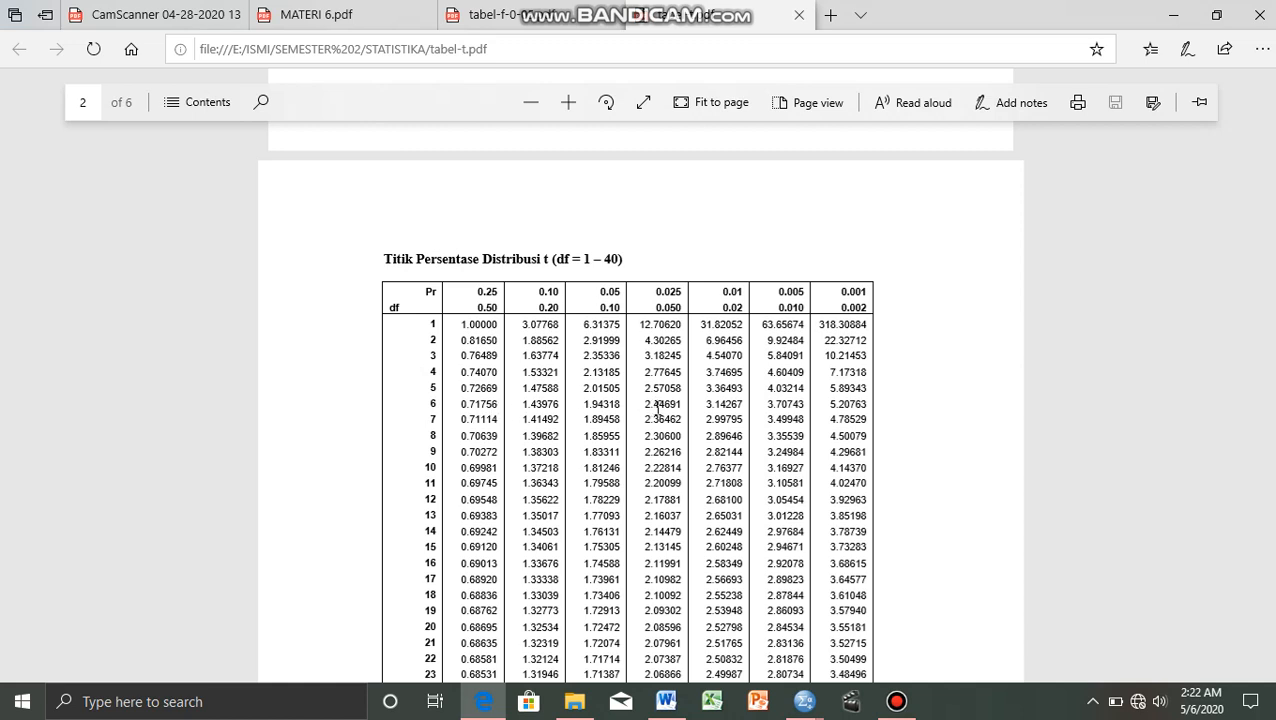
Recheck the Diameter Pohon t value in the SPSS output, and return to the handwritten notes in Edge for the t-test decision rule.
mouse_move(805, 700)
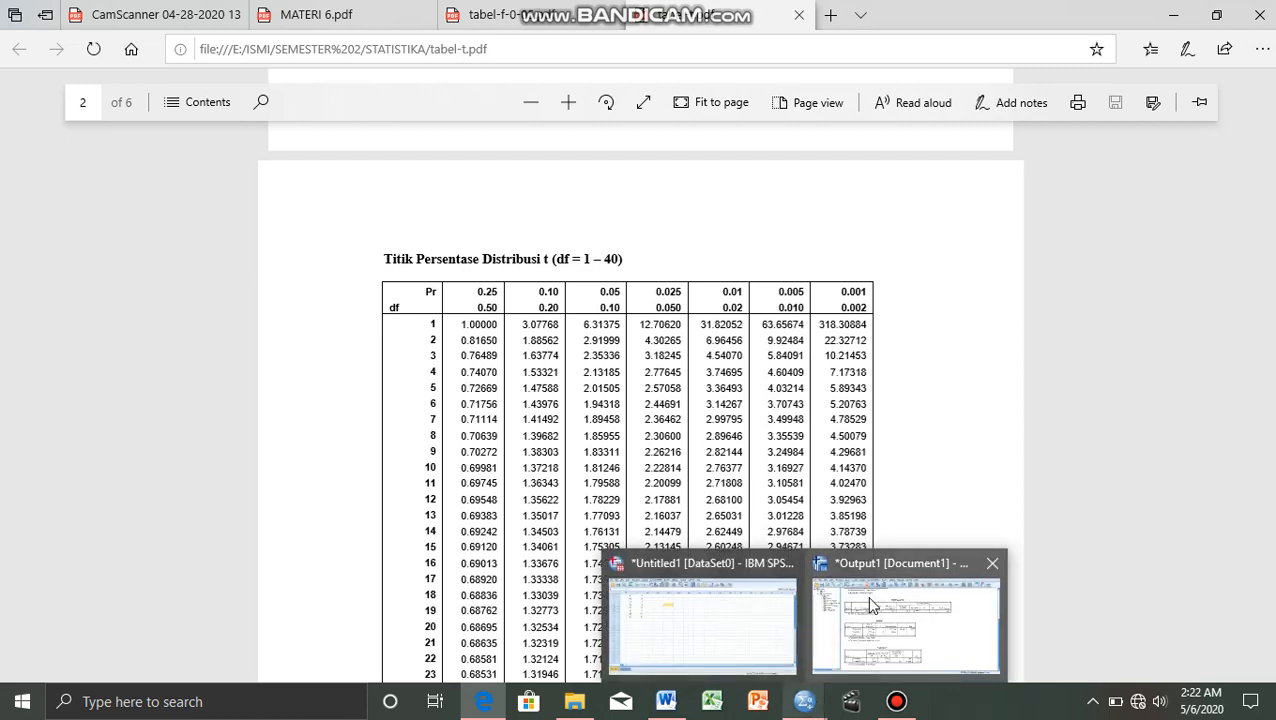
left_click(870, 604)
left_click(660, 598)
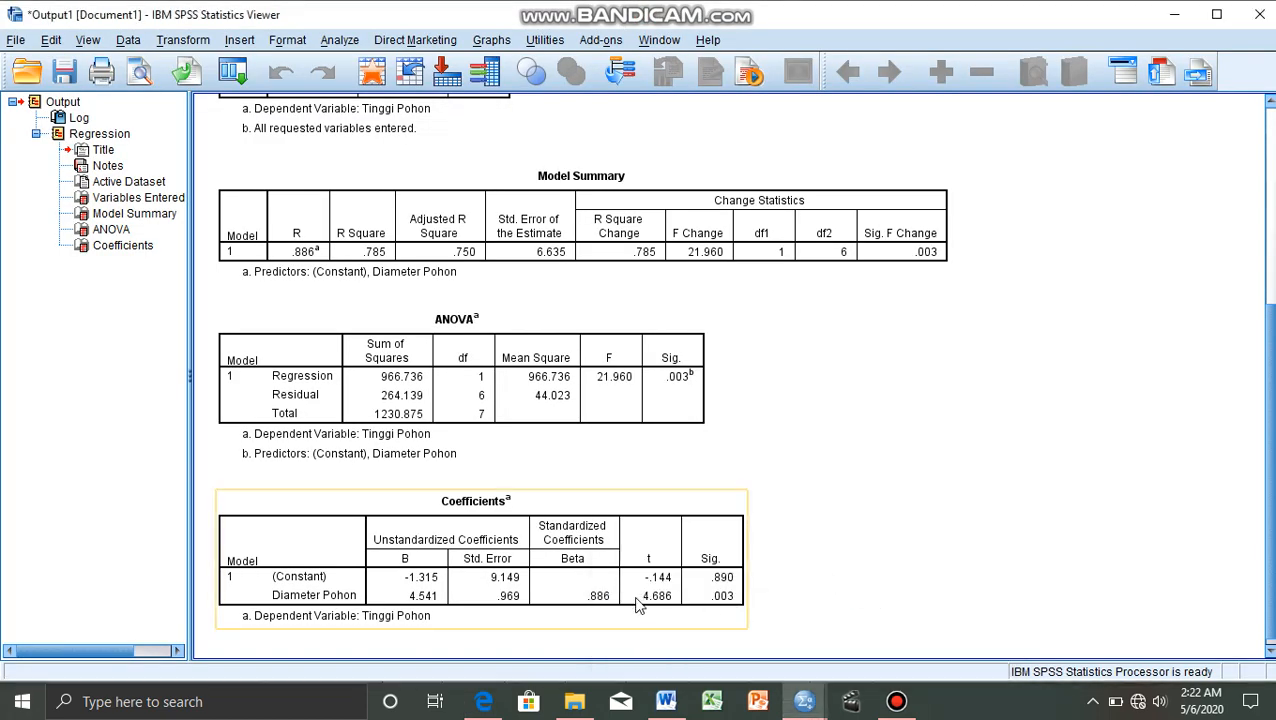
left_click(624, 630)
left_click(480, 712)
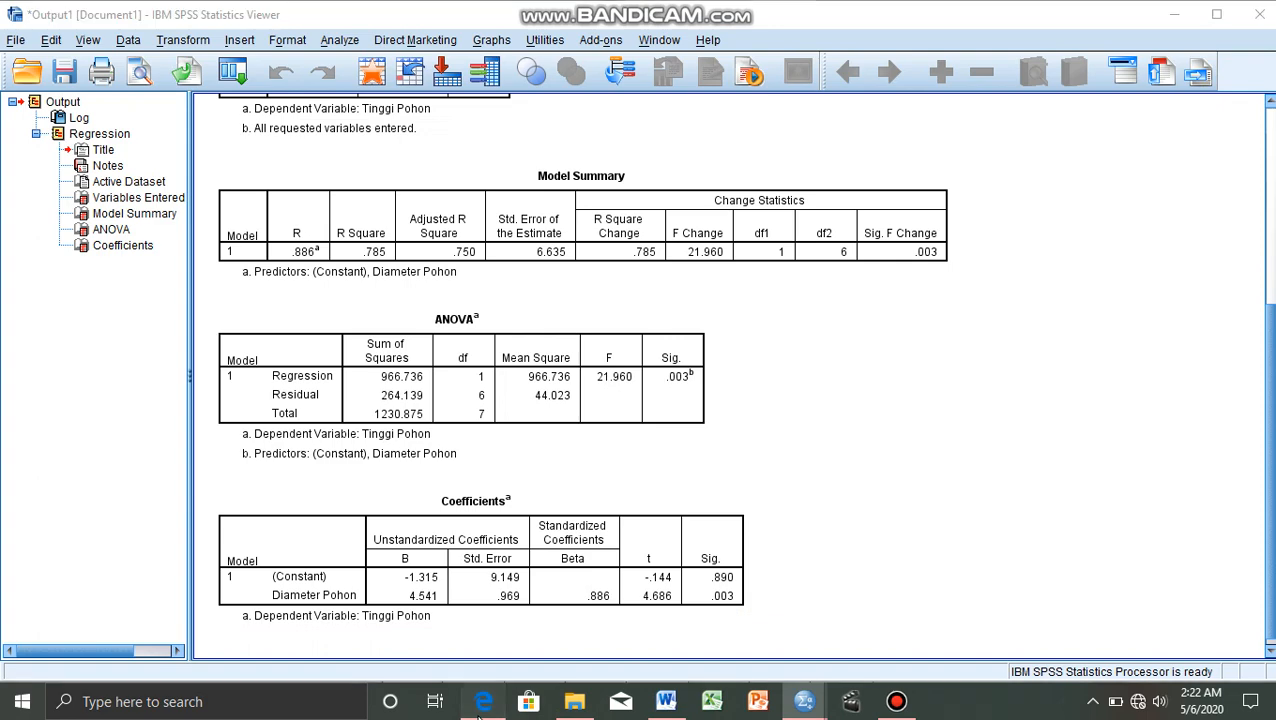
left_click(137, 12)
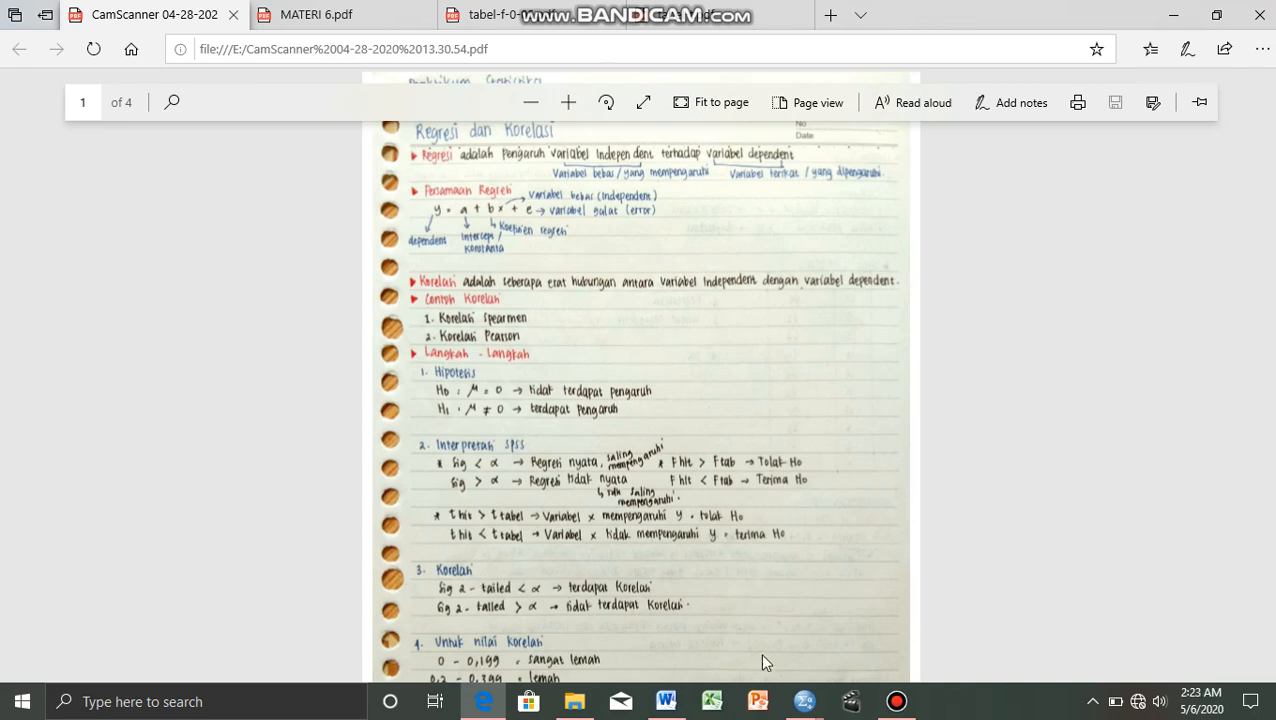
Read the regression tables in the SPSS output, and compare the Coefficients values with the regression equation section of the handwritten notes in Edge.
mouse_move(806, 699)
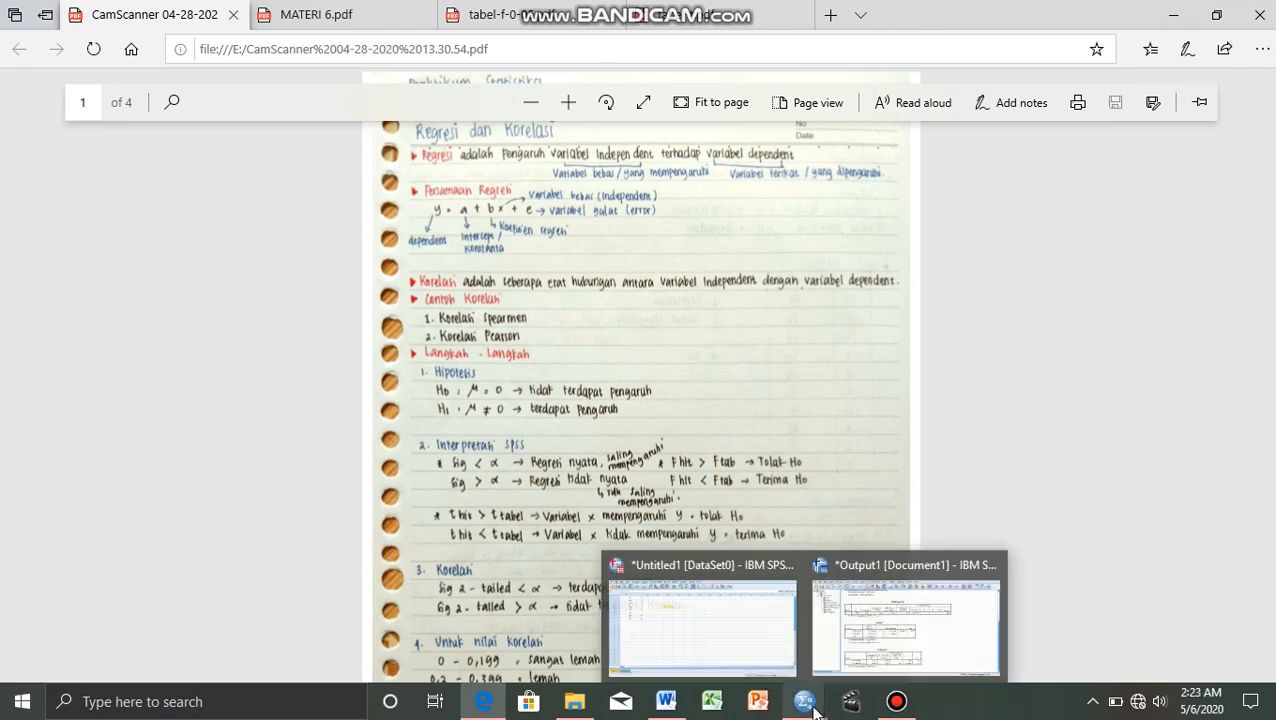
left_click(880, 615)
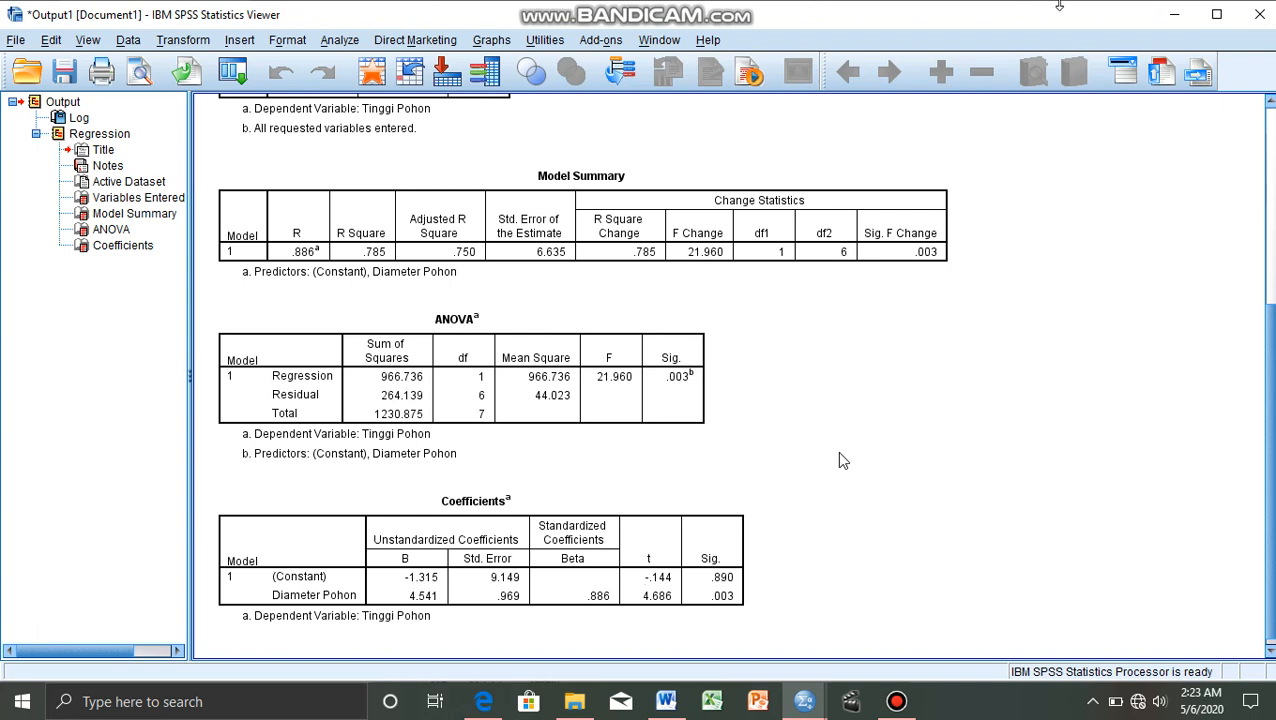
left_click(843, 258)
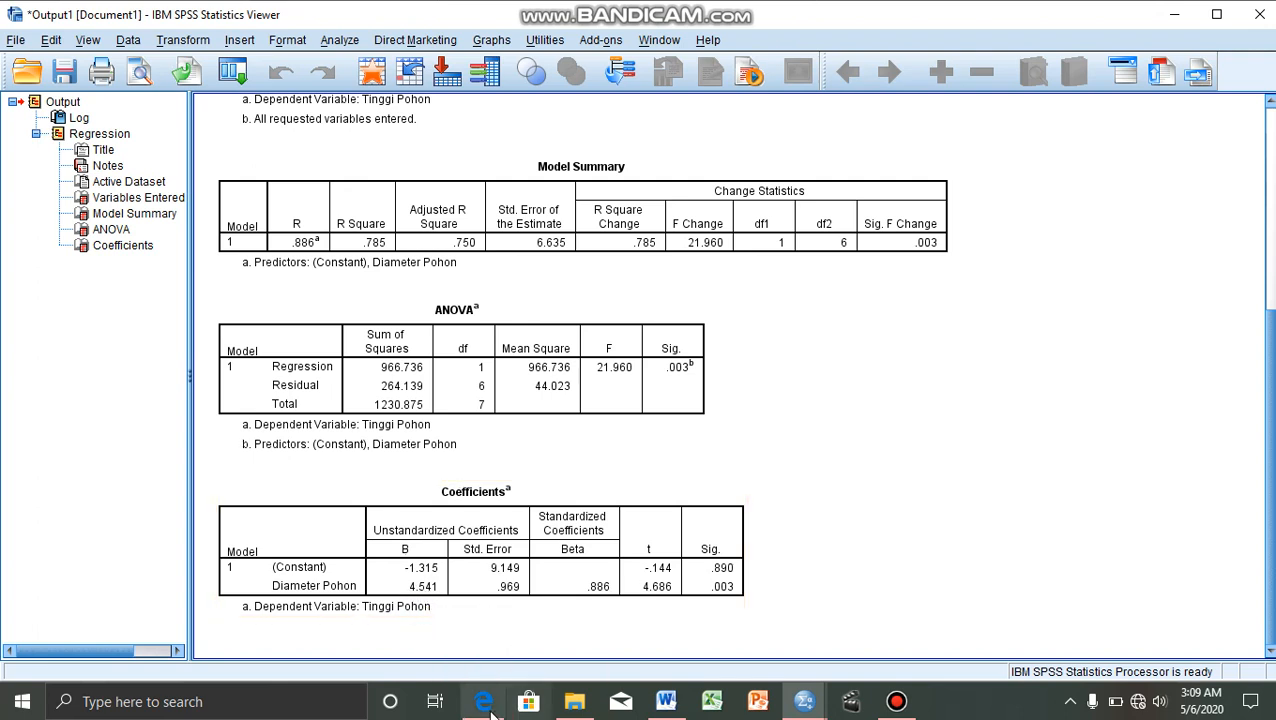
left_click(487, 712)
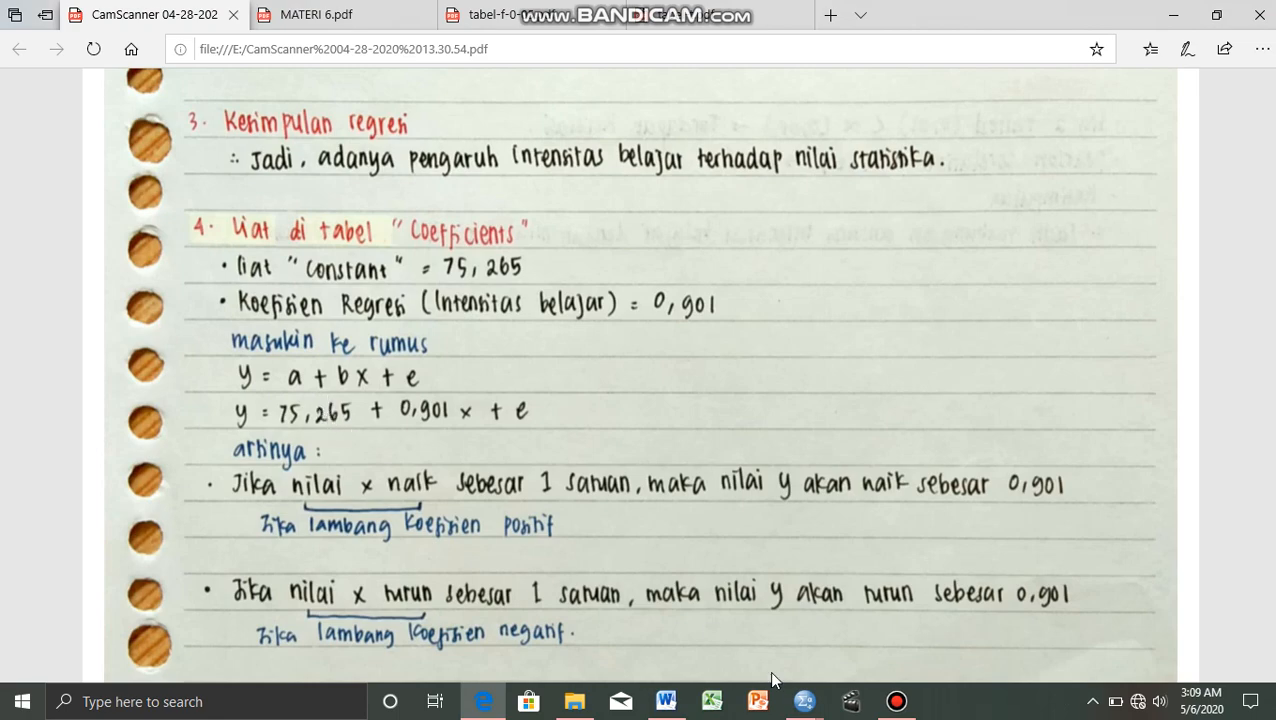
mouse_move(797, 705)
mouse_move(850, 702)
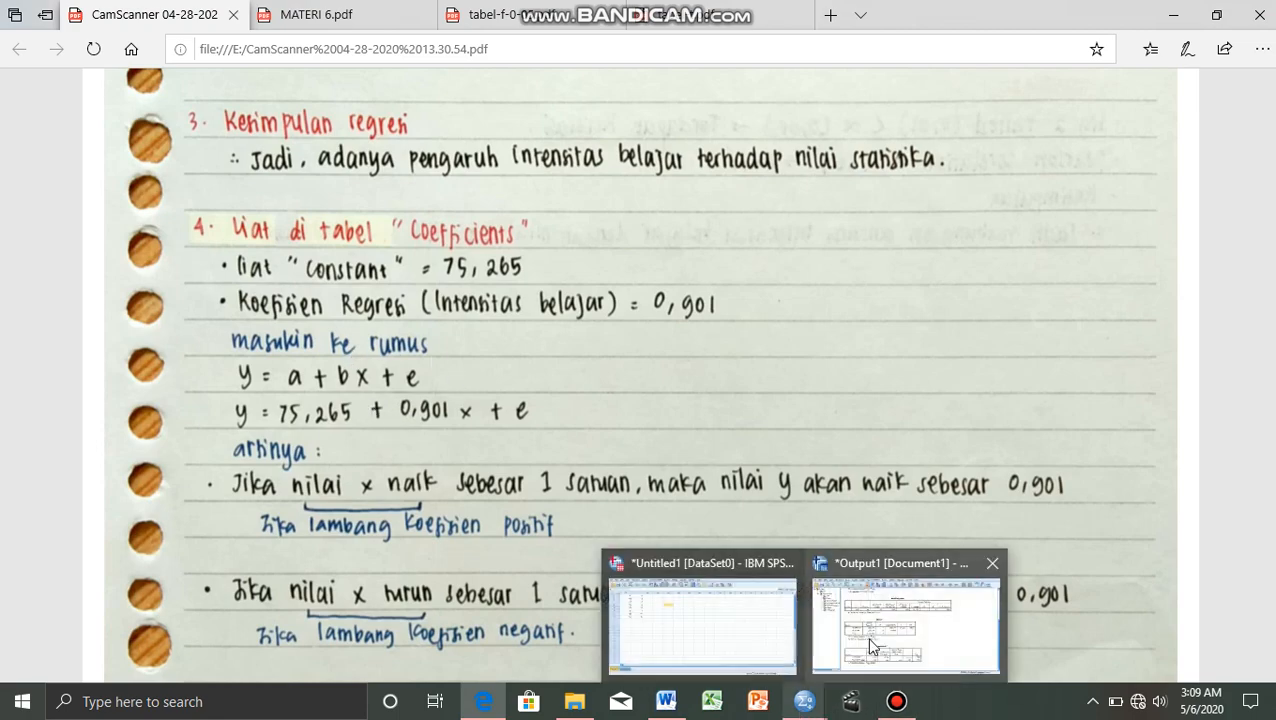
mouse_move(872, 648)
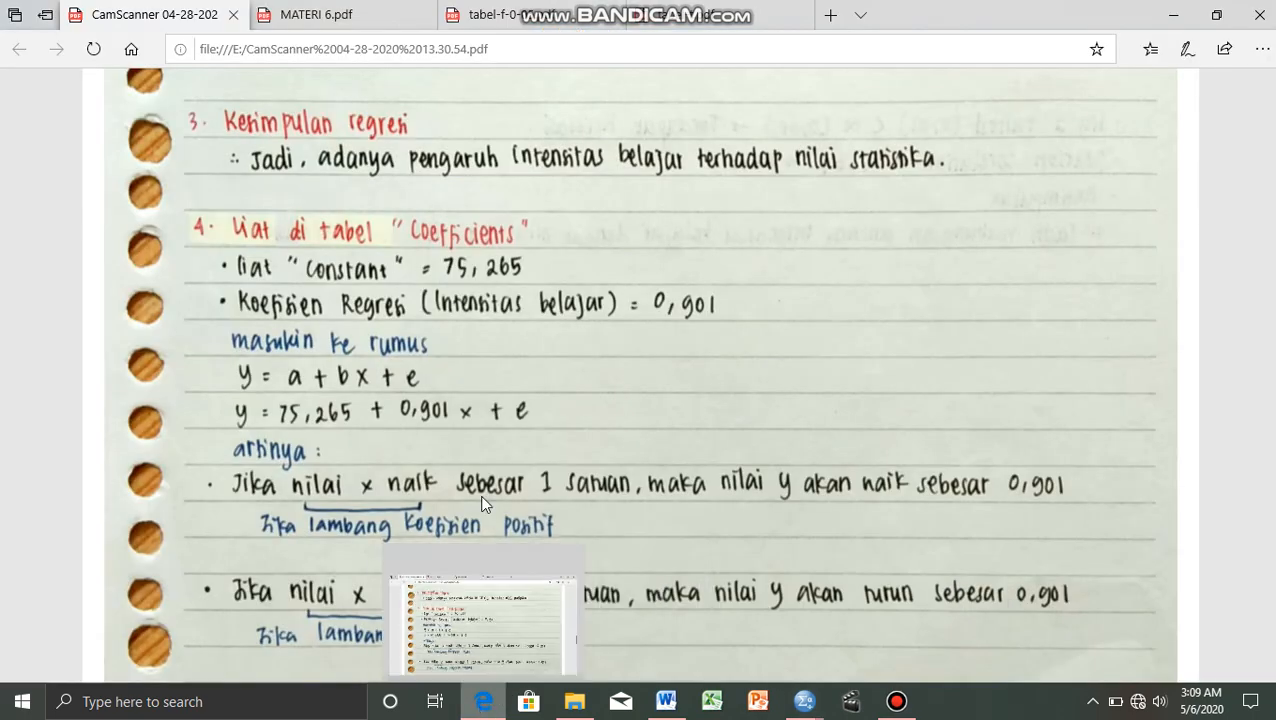
Return to the handwritten notes in Edge and read the coefficient interpretation and the worked example for X = 10.
left_click(481, 703)
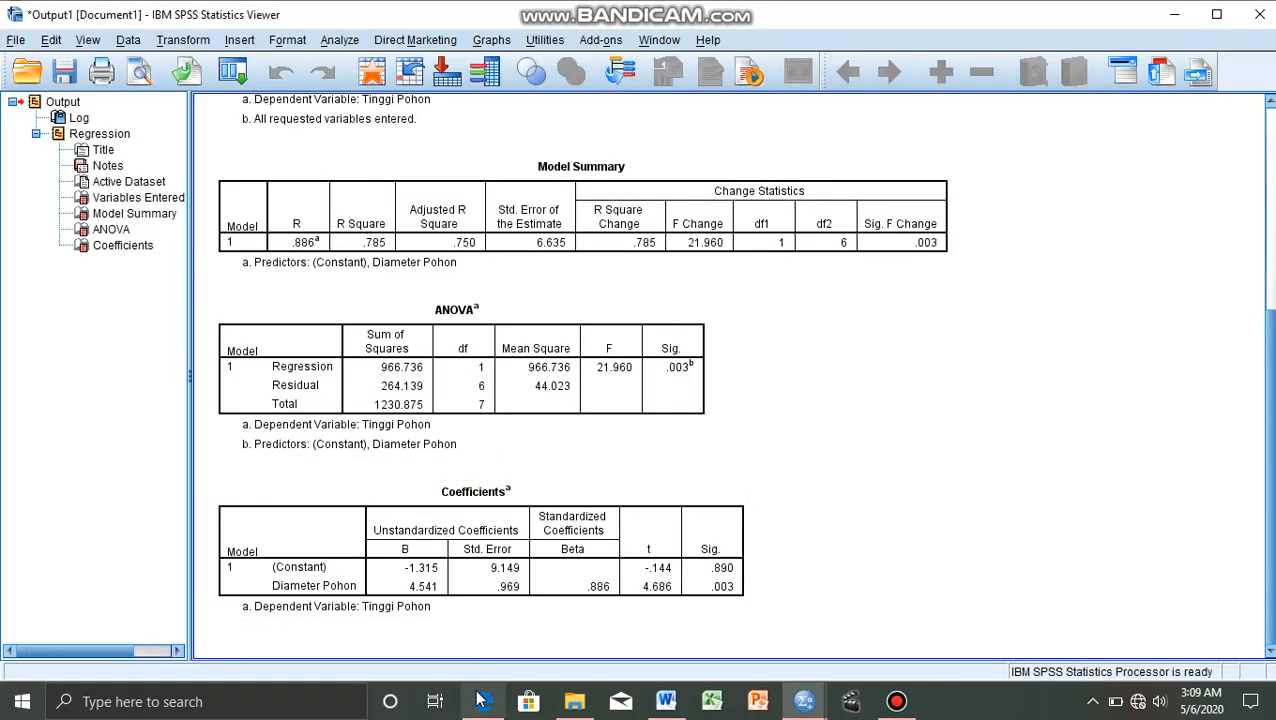
left_click(480, 703)
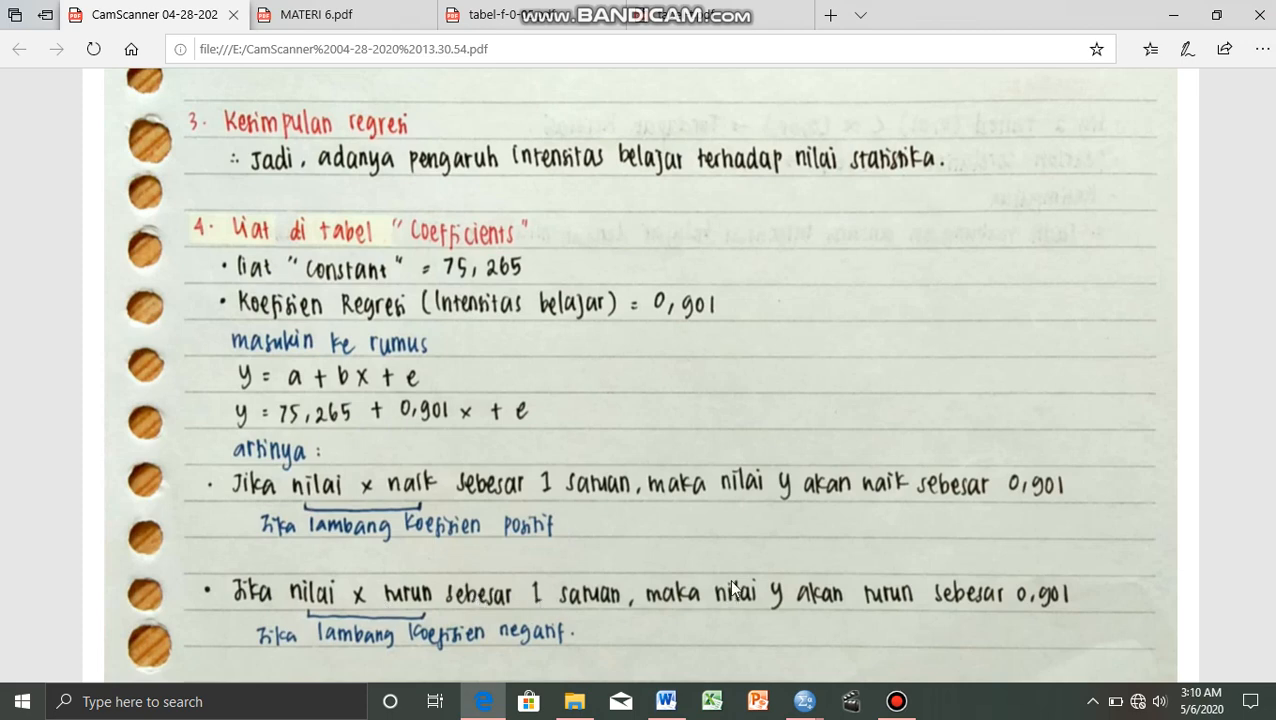
scroll(731, 584, "down", 3)
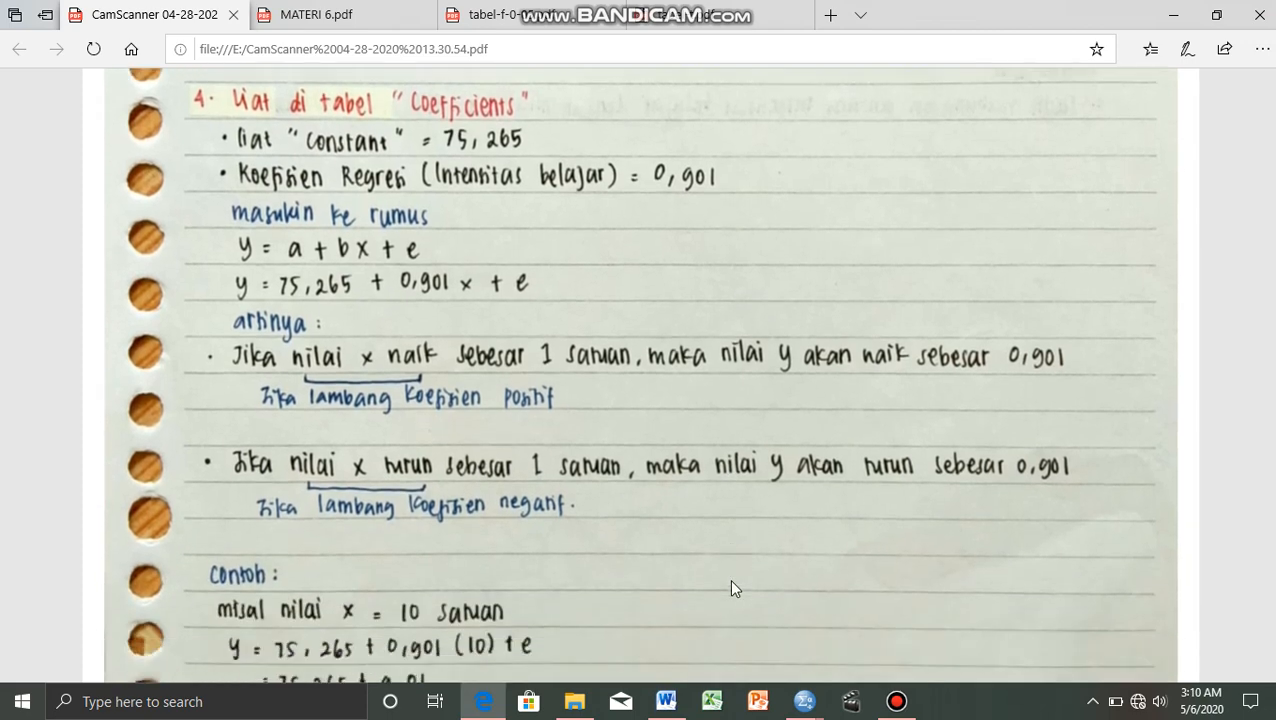
scroll(731, 589, "down", 3)
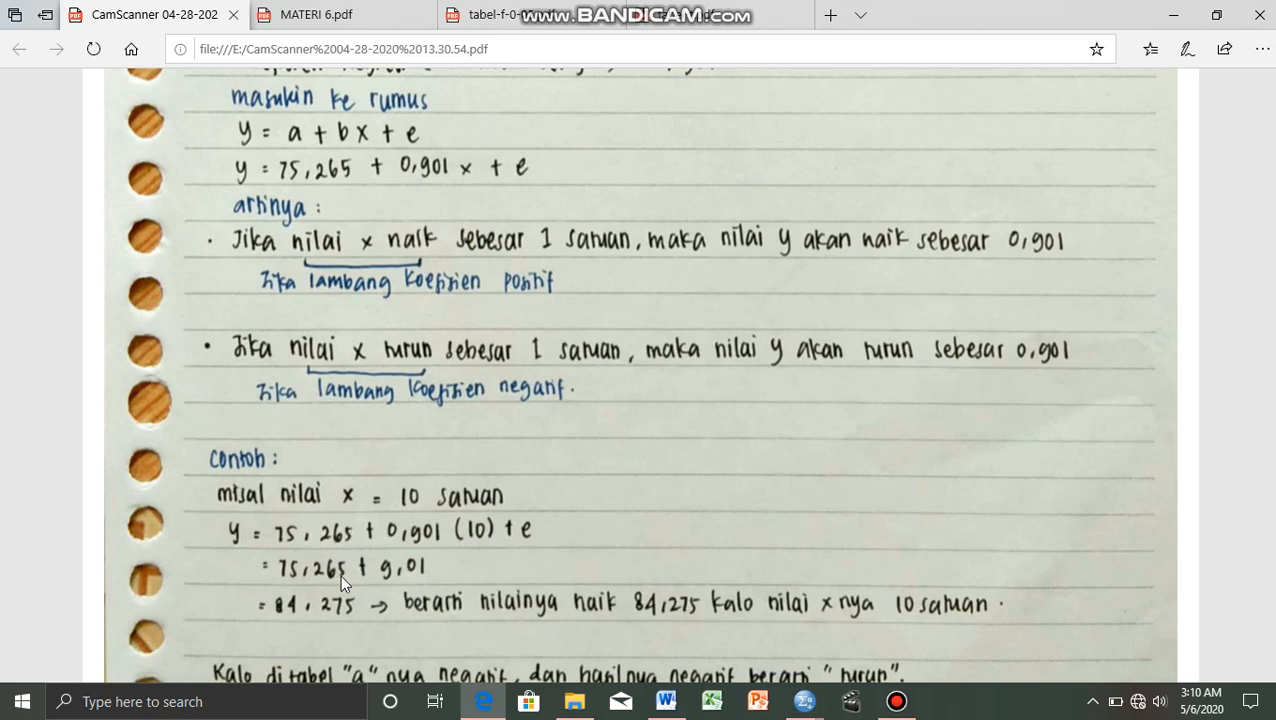
scroll(340, 574, "down", 1)
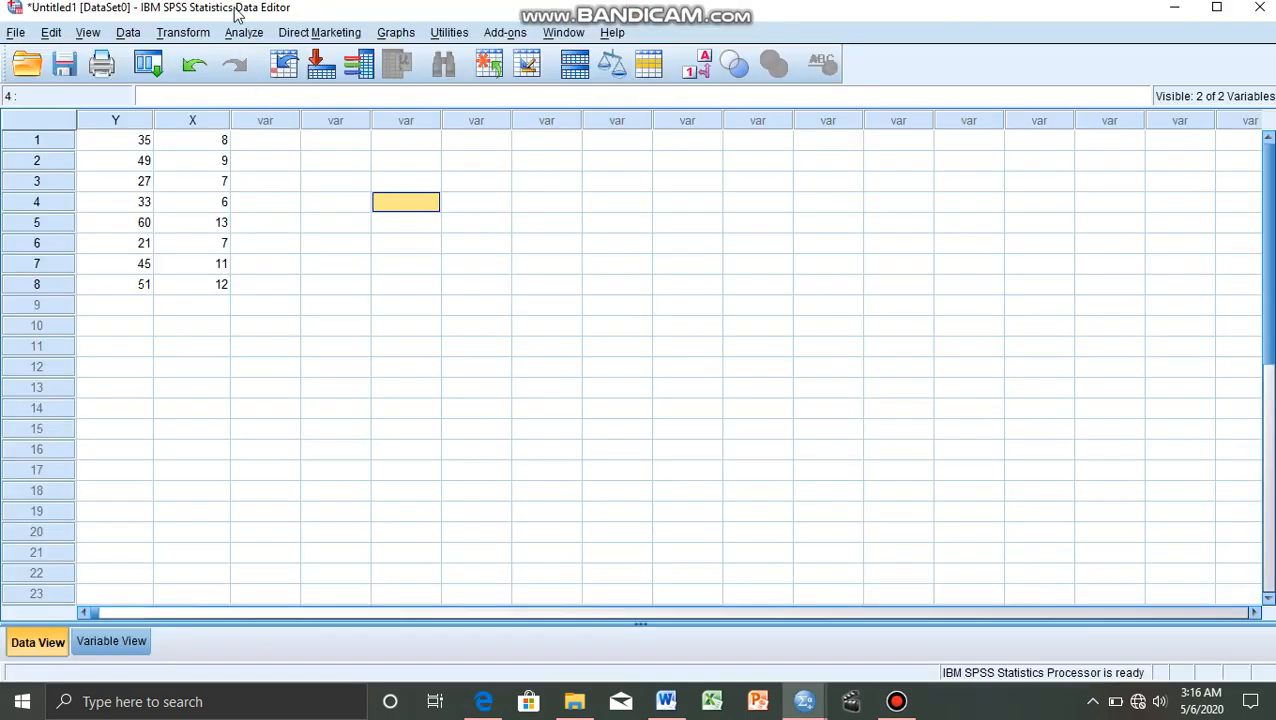
Set up a bivariate correlation in the SPSS Data Editor with Tinggi Pohon [Y] and Diameter Pohon [X] as the variables.
left_click(240, 36)
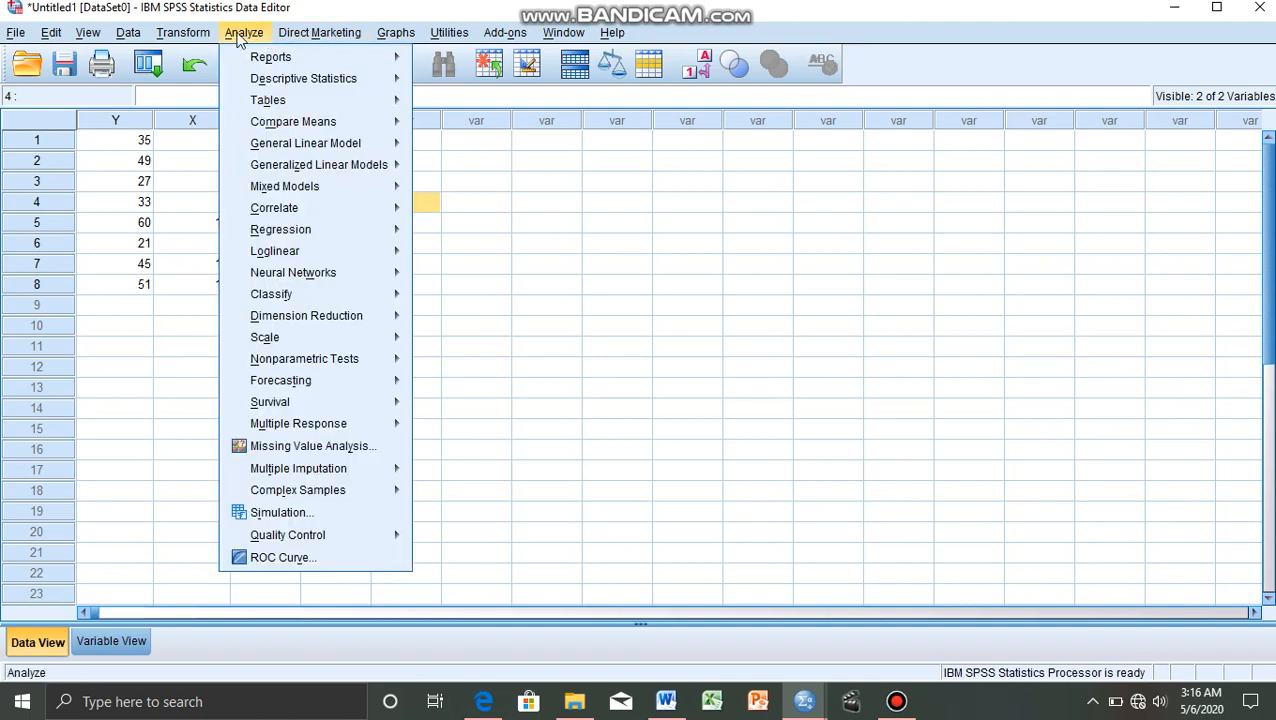
mouse_move(304, 205)
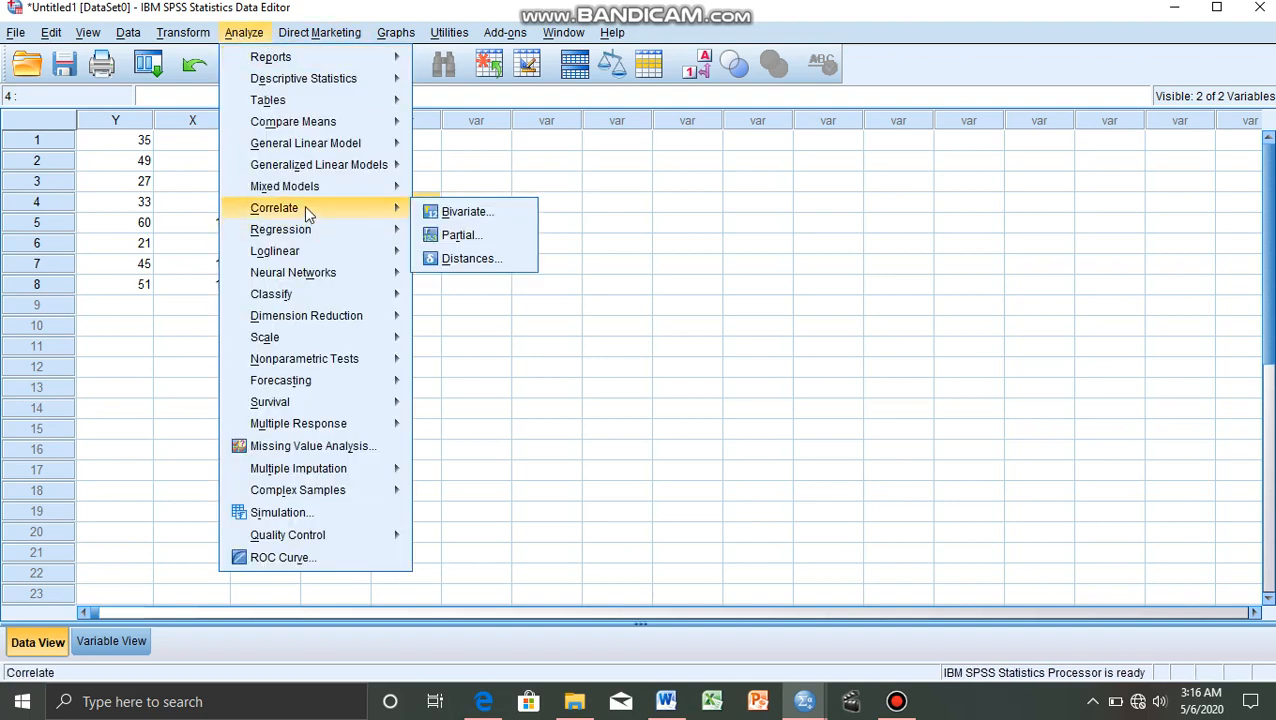
left_click(449, 211)
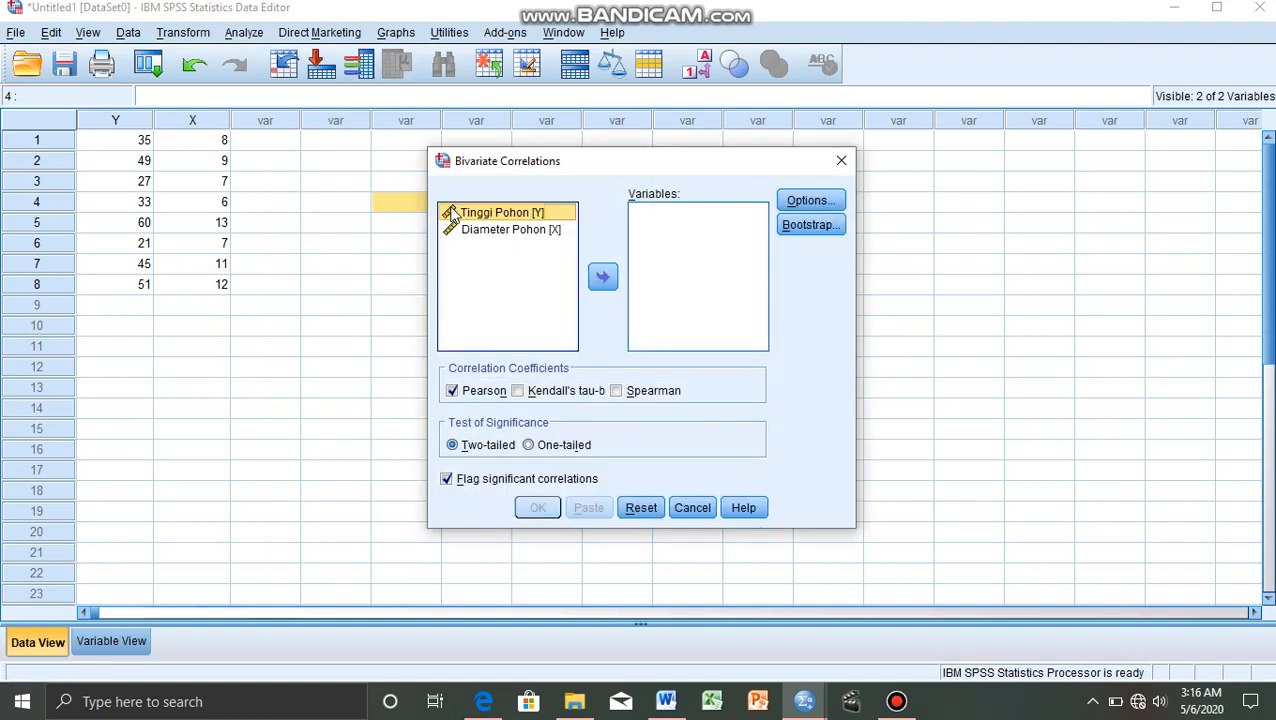
left_click(603, 277)
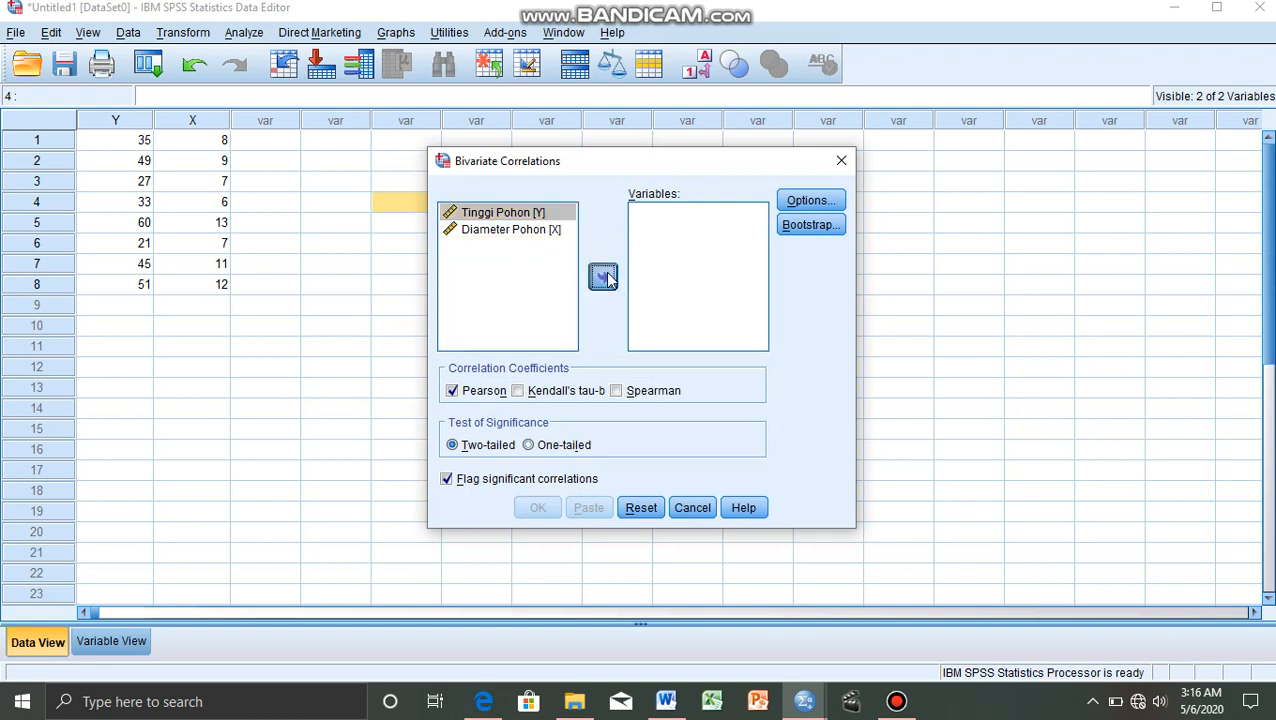
left_click(545, 218)
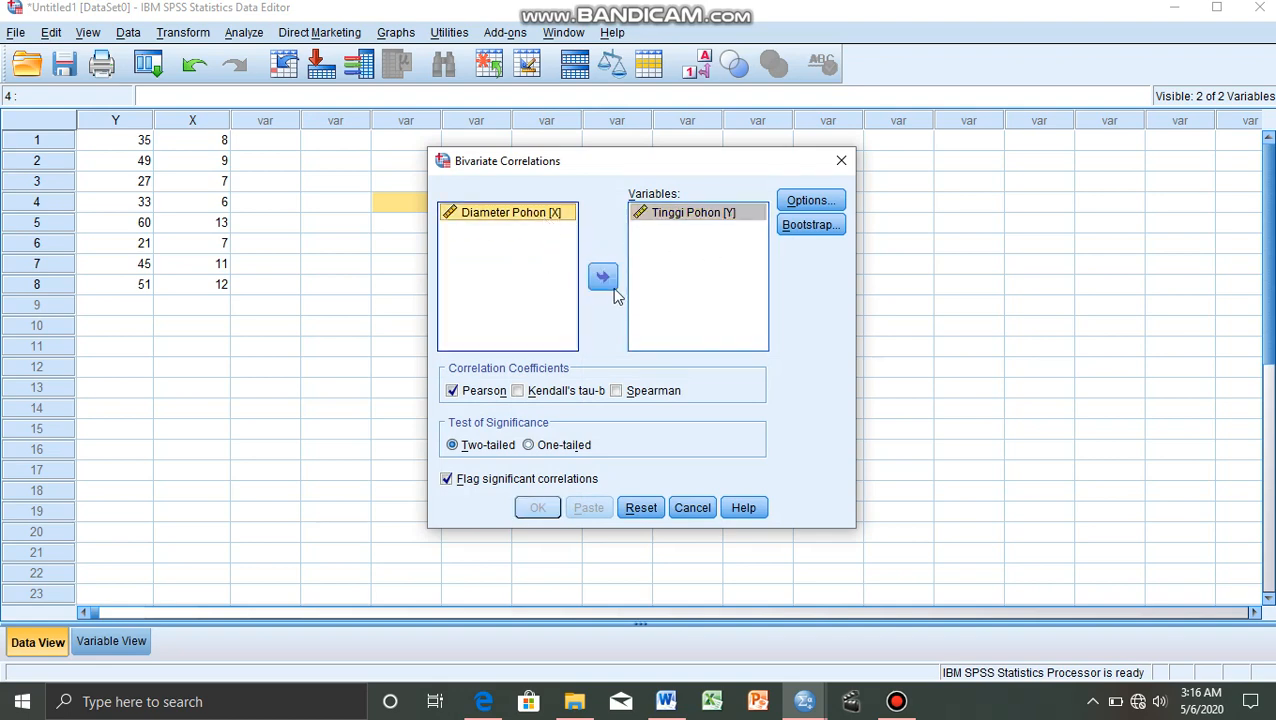
left_click(603, 278)
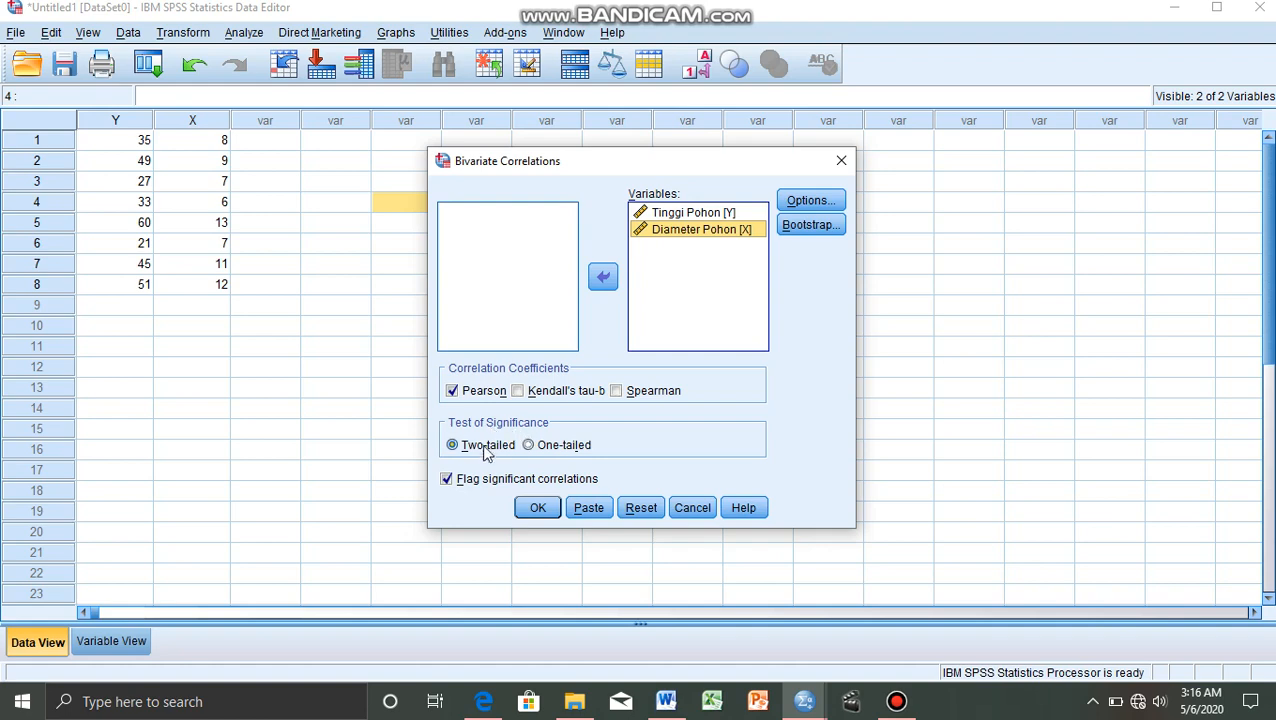
Keep pairwise exclusion of missing values in the correlation options, and run the two-tailed Pearson correlation.
left_click(810, 201)
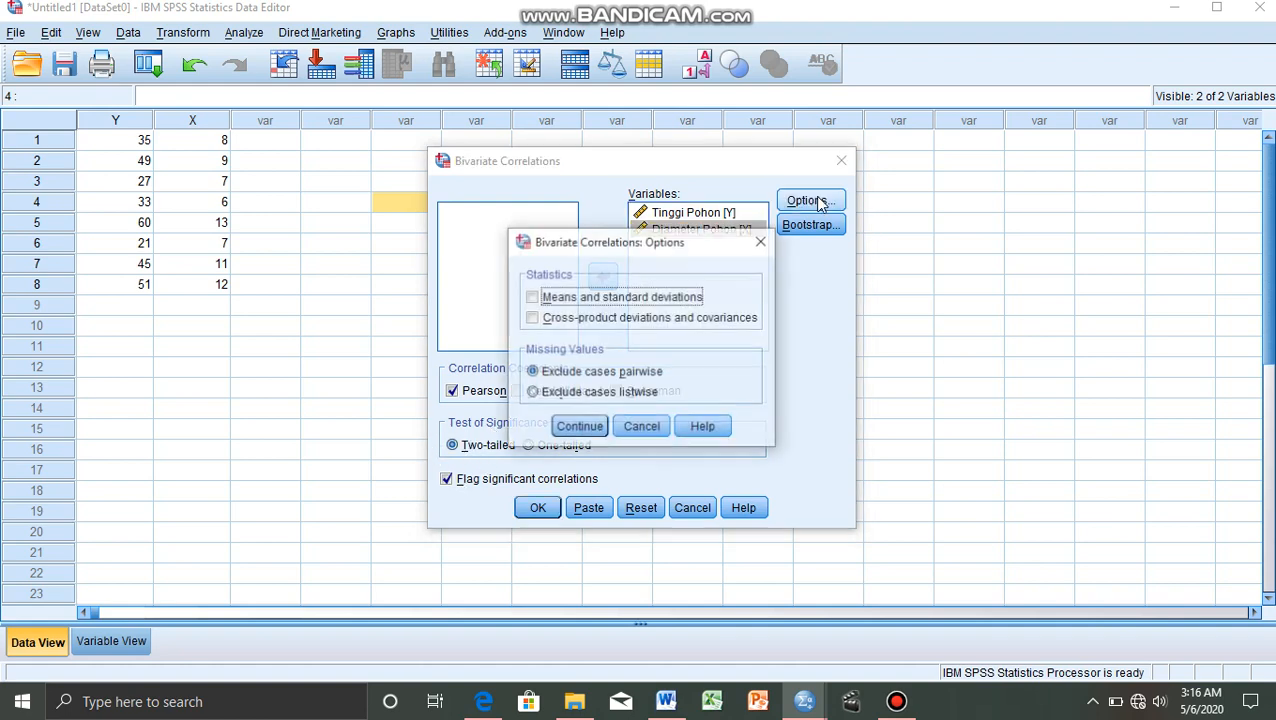
left_click(580, 428)
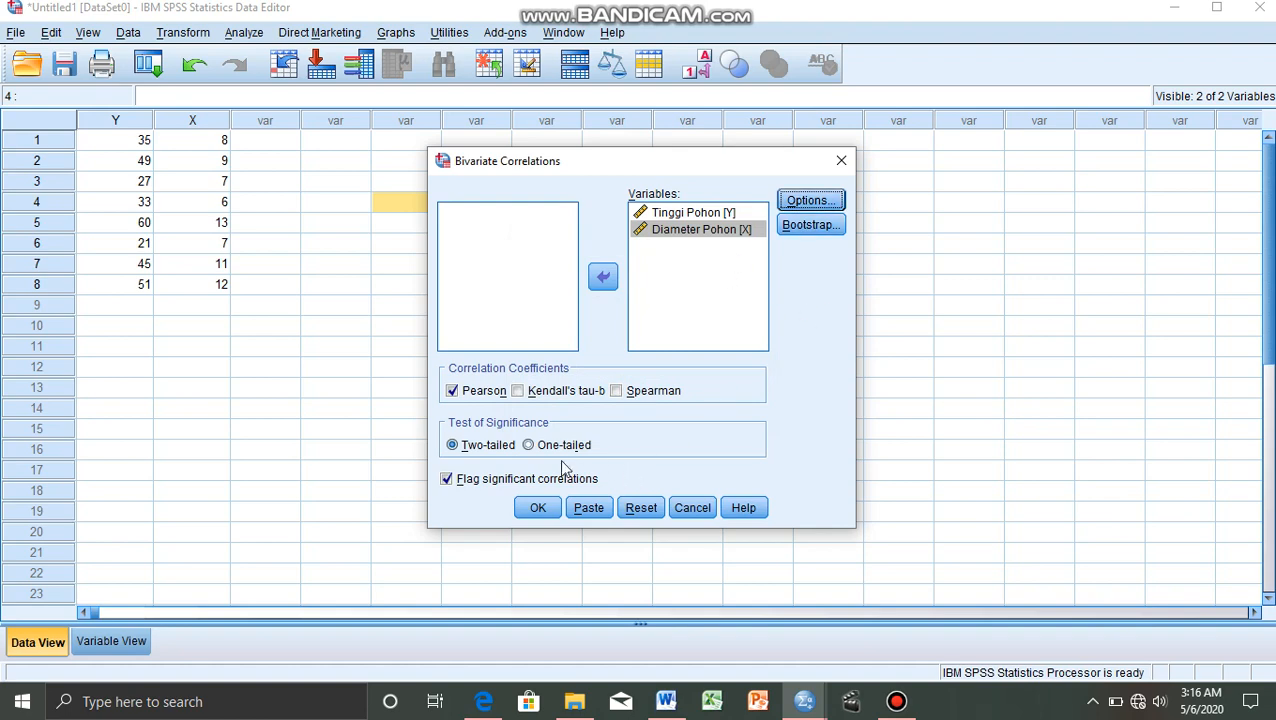
left_click(535, 510)
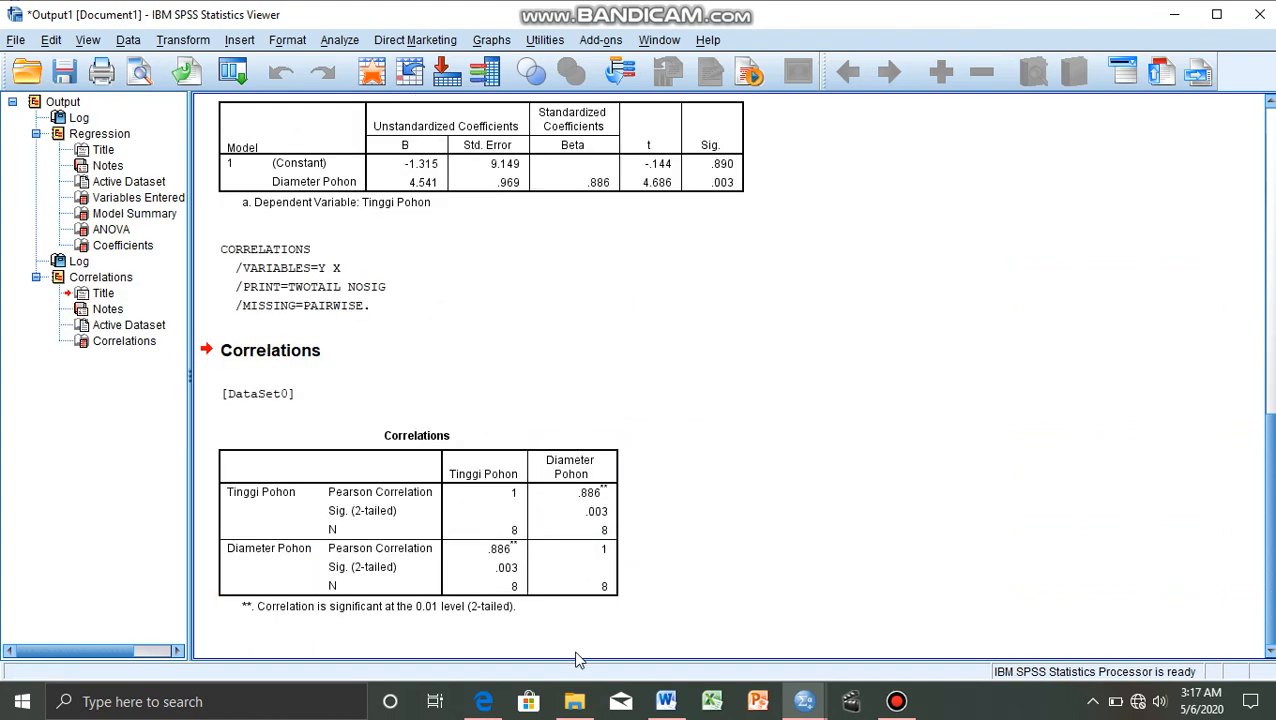
Read the correlation decision rule and strength scale in the Edge notes, and return to the Correlations table in SPSS.
left_click(490, 704)
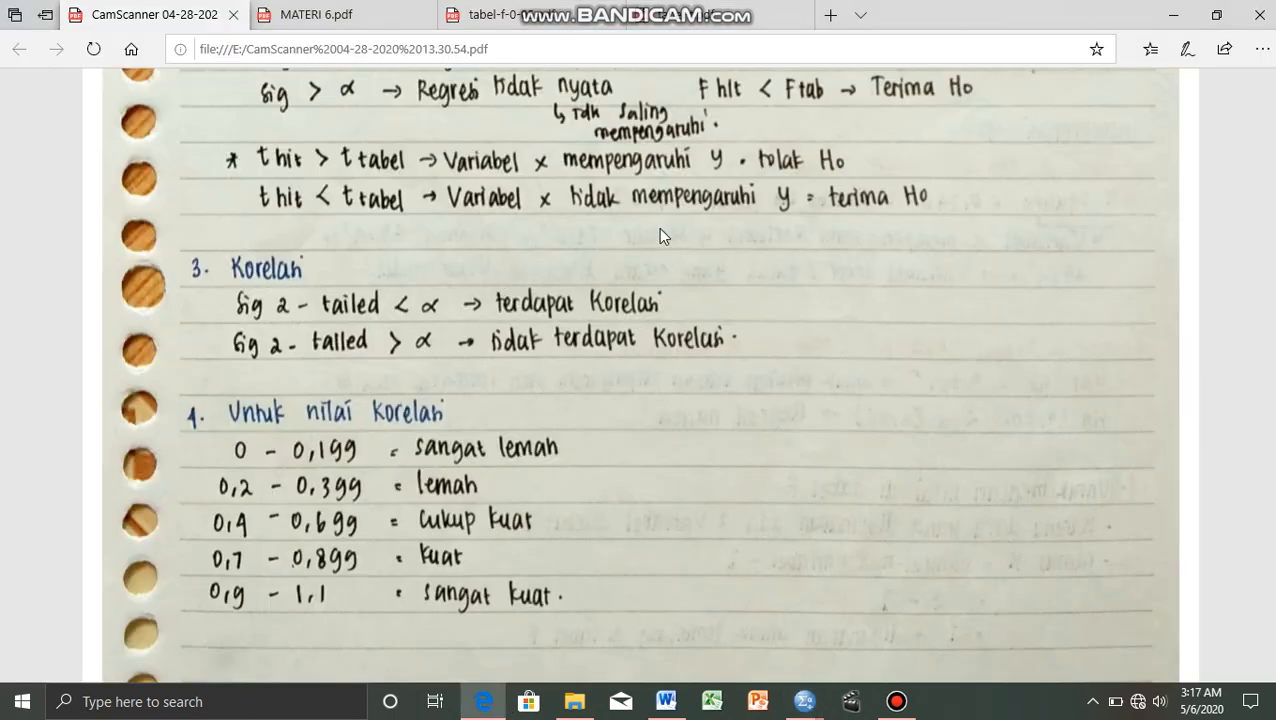
mouse_move(640, 100)
left_click(531, 102)
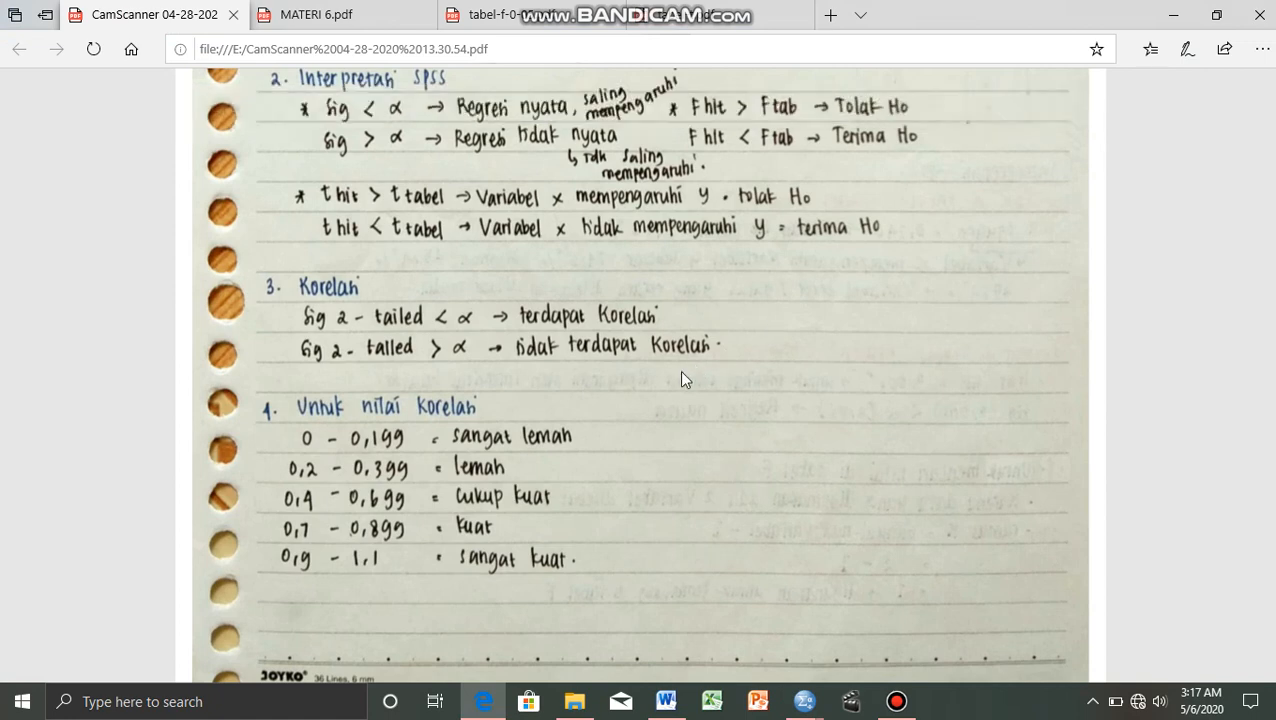
scroll(679, 370, "up", 1)
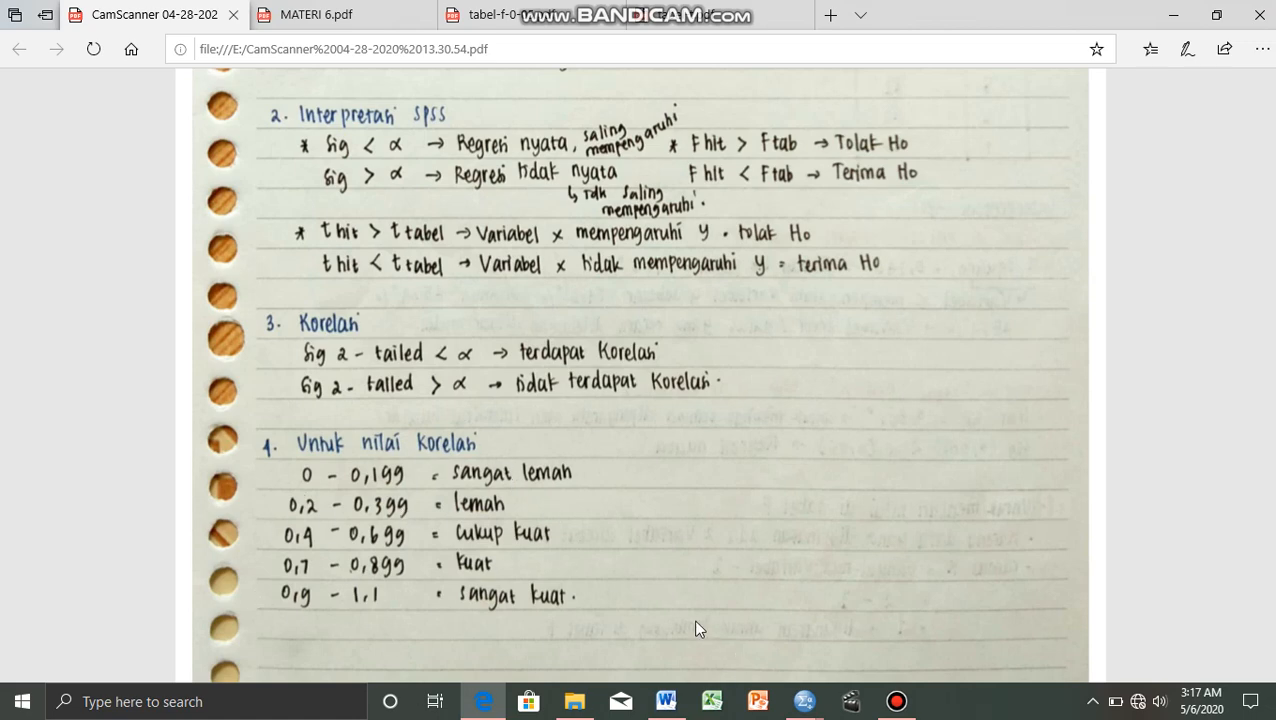
mouse_move(805, 701)
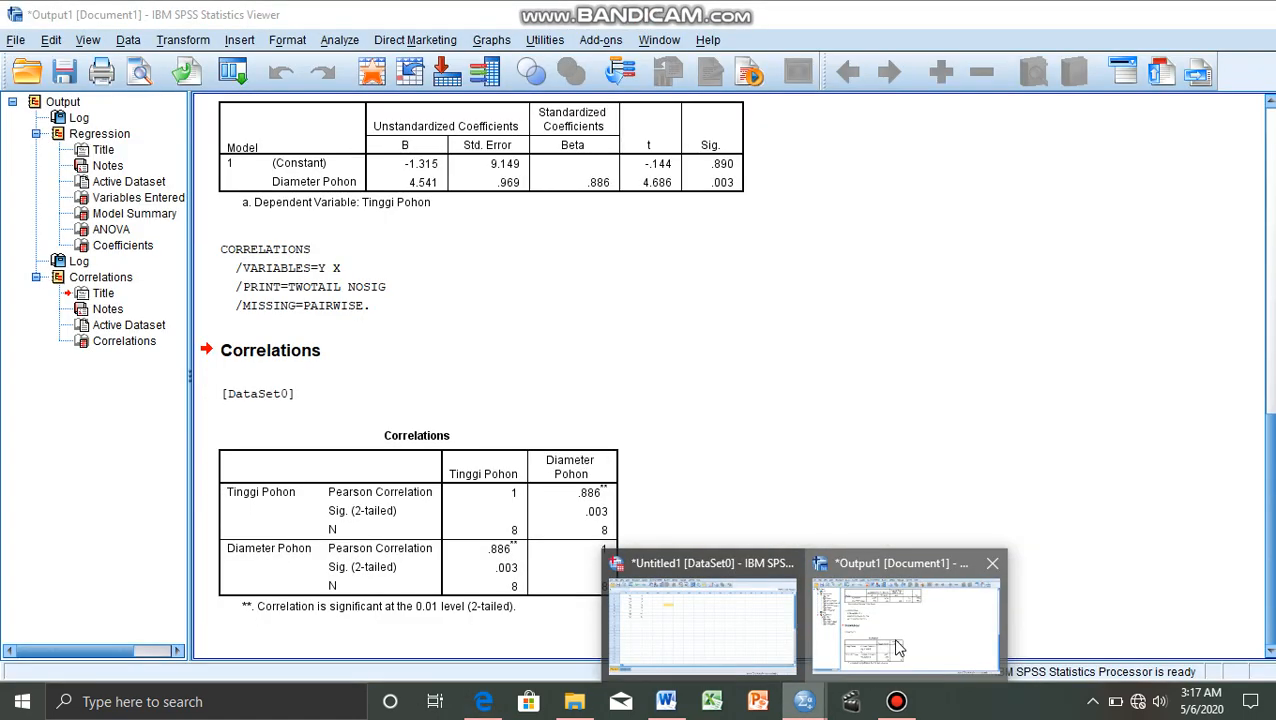
left_click(897, 648)
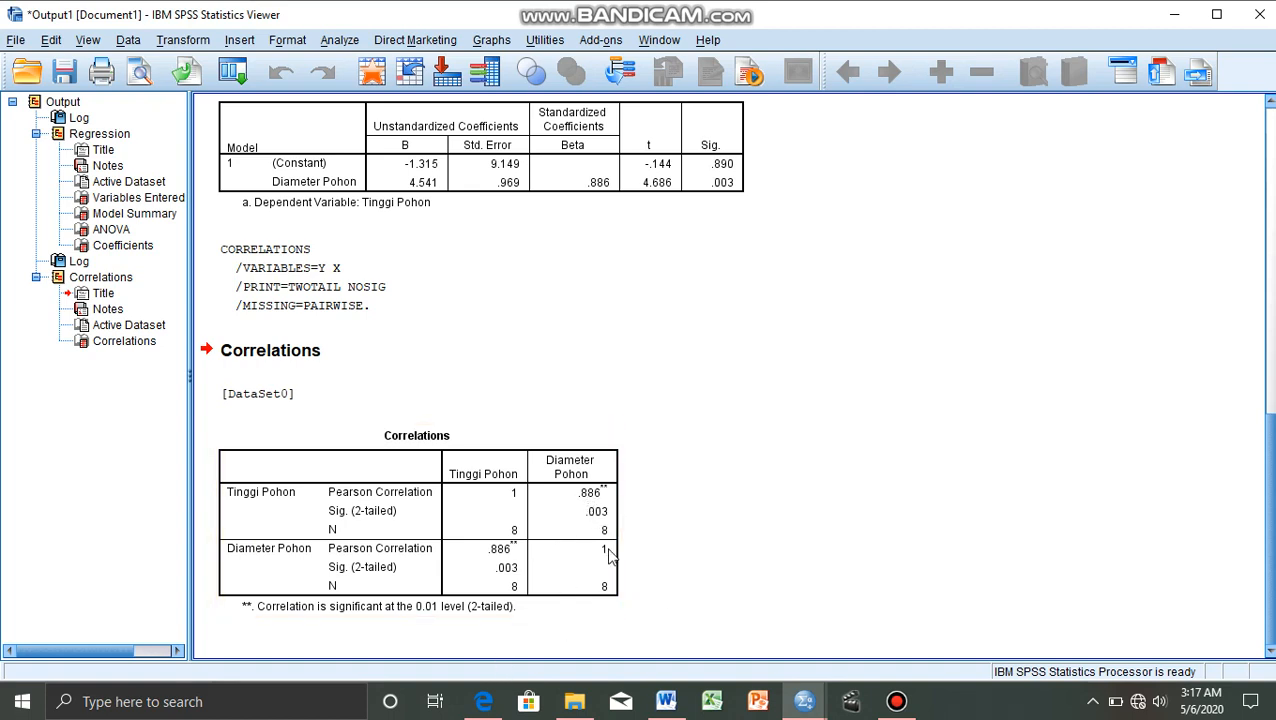
Compare the two-tailed significance and Pearson coefficient in the SPSS Correlations table with the correlation rules in the Edge notes.
left_click(483, 701)
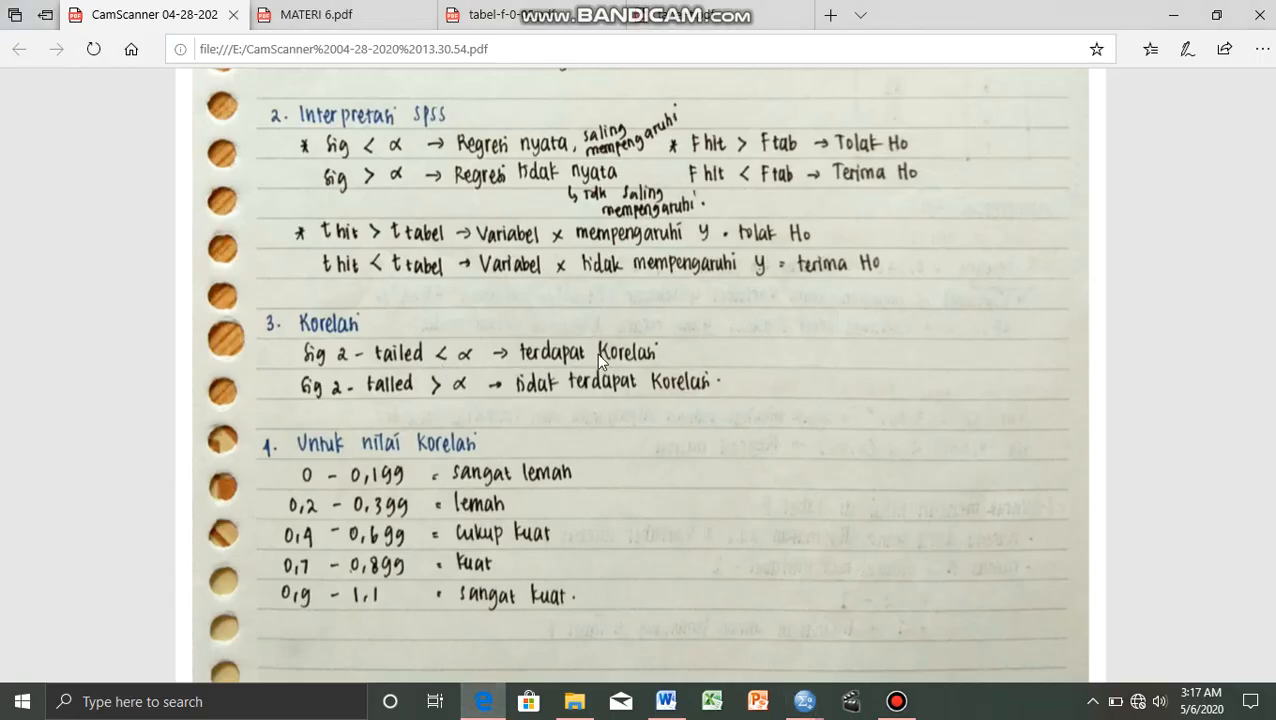
mouse_move(804, 701)
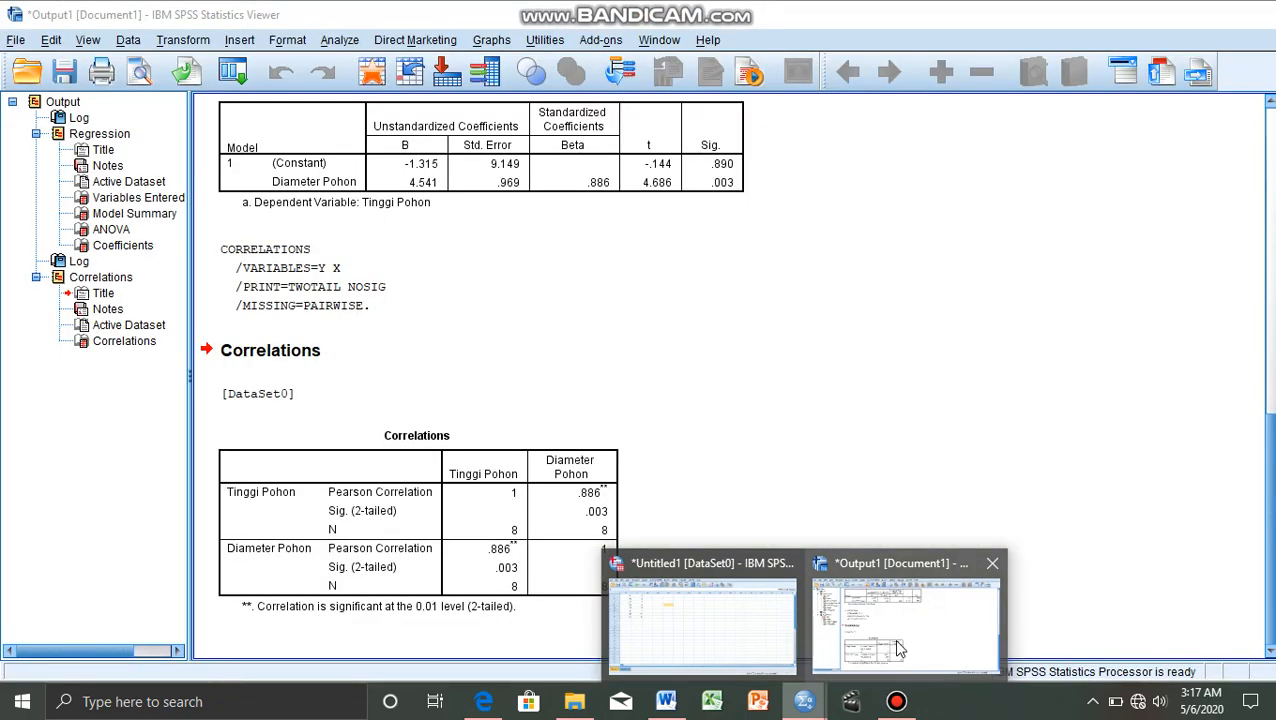
mouse_move(896, 650)
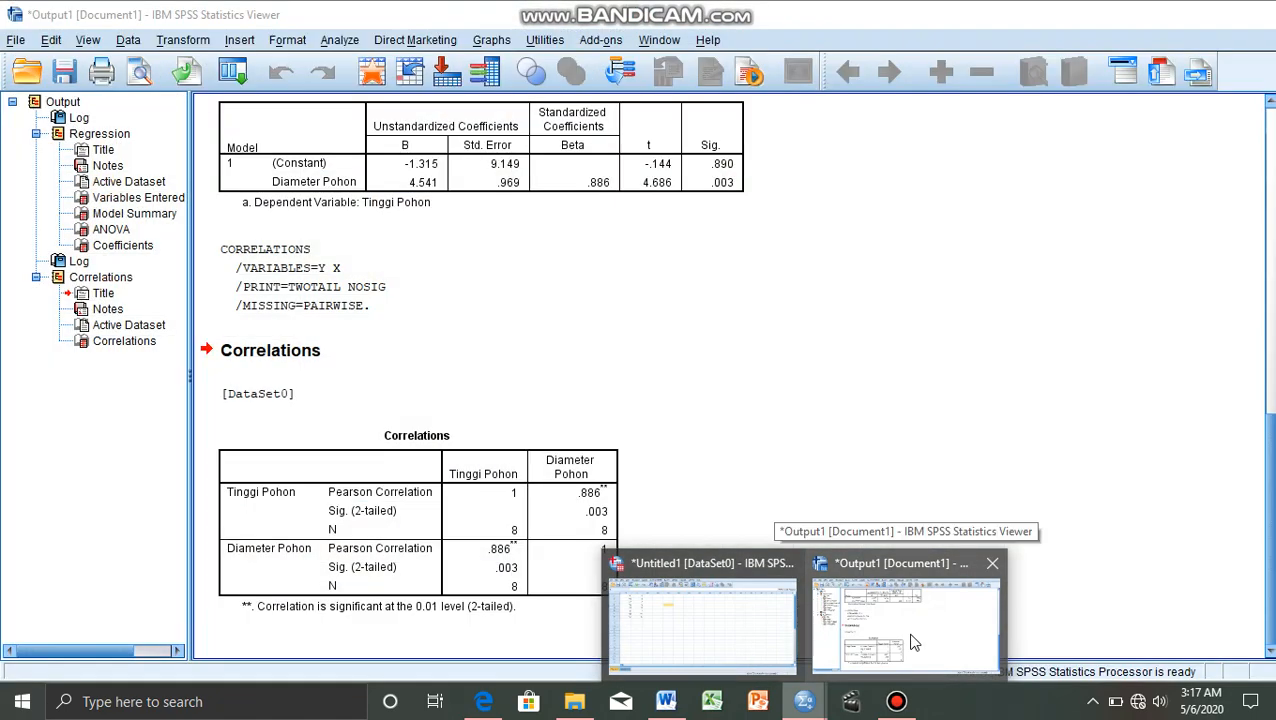
left_click(880, 633)
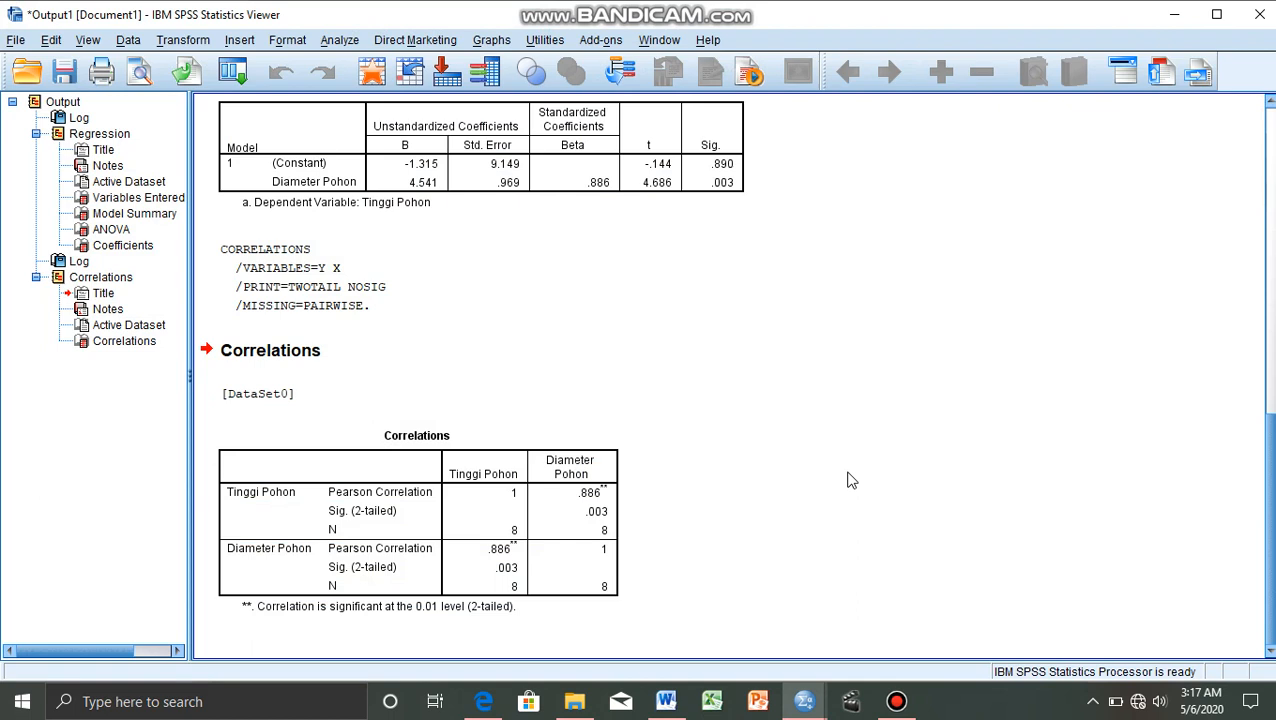
left_click(590, 468)
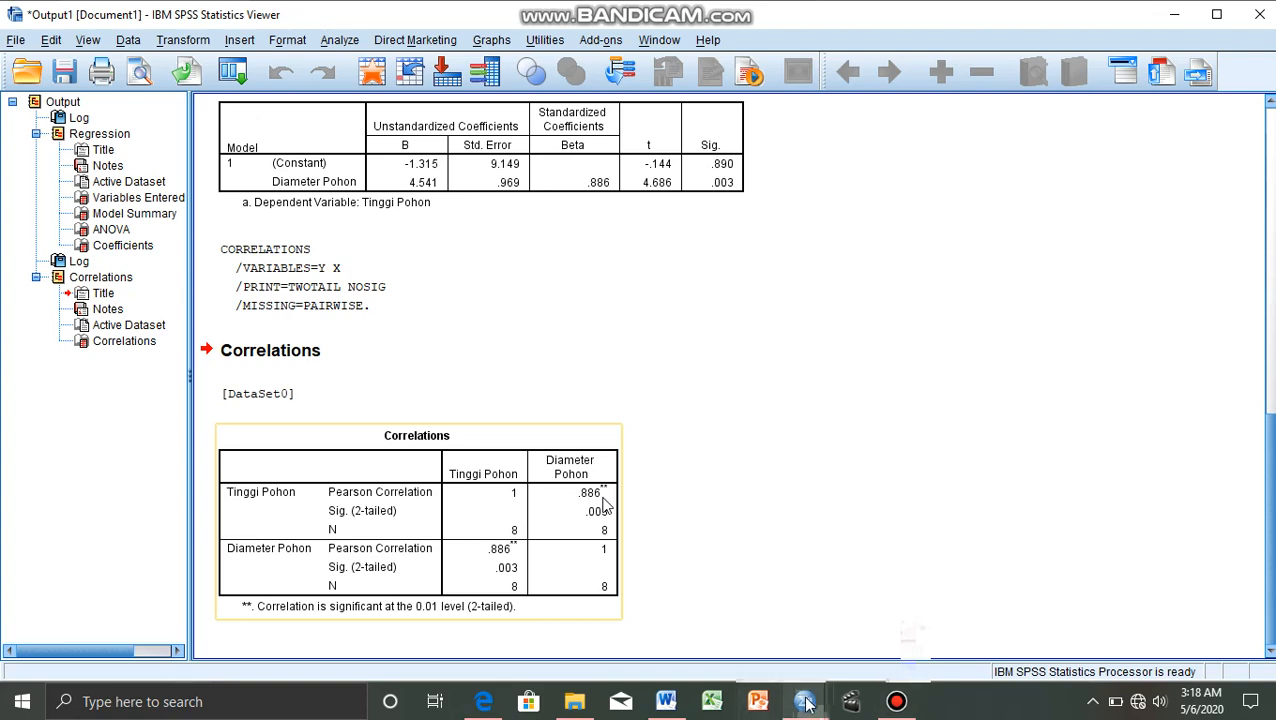
mouse_move(806, 703)
left_click(882, 625)
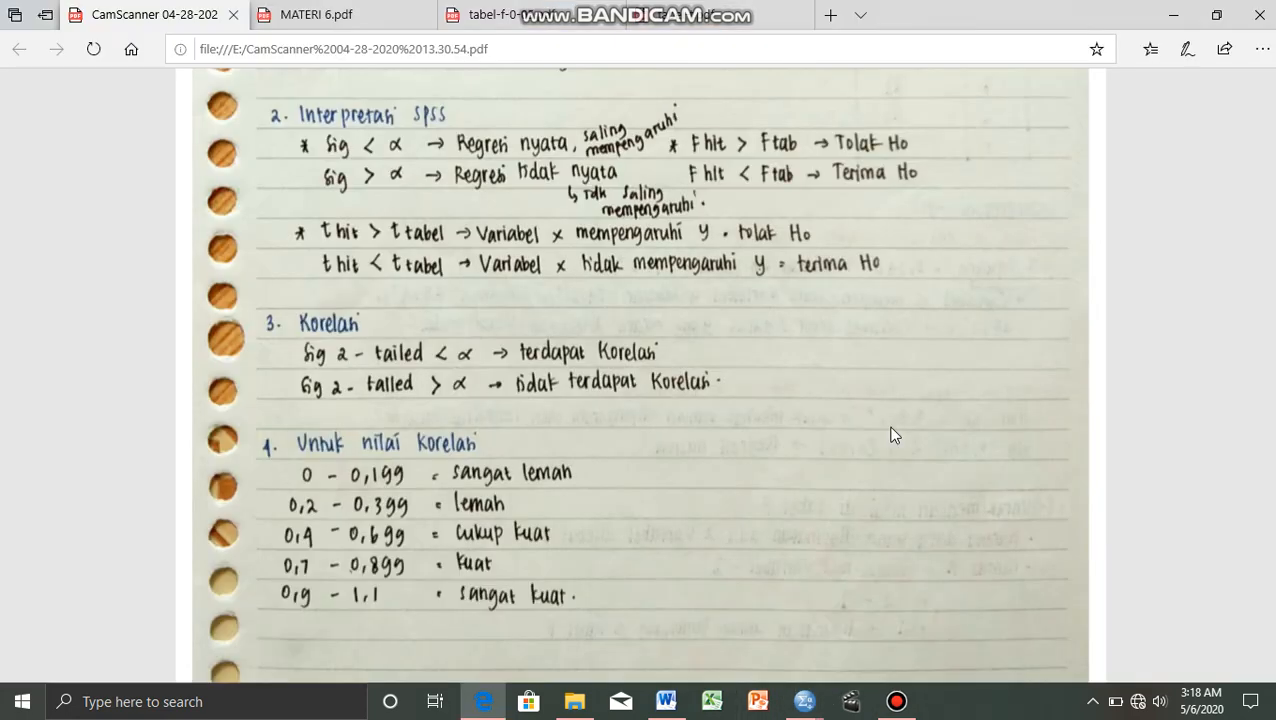